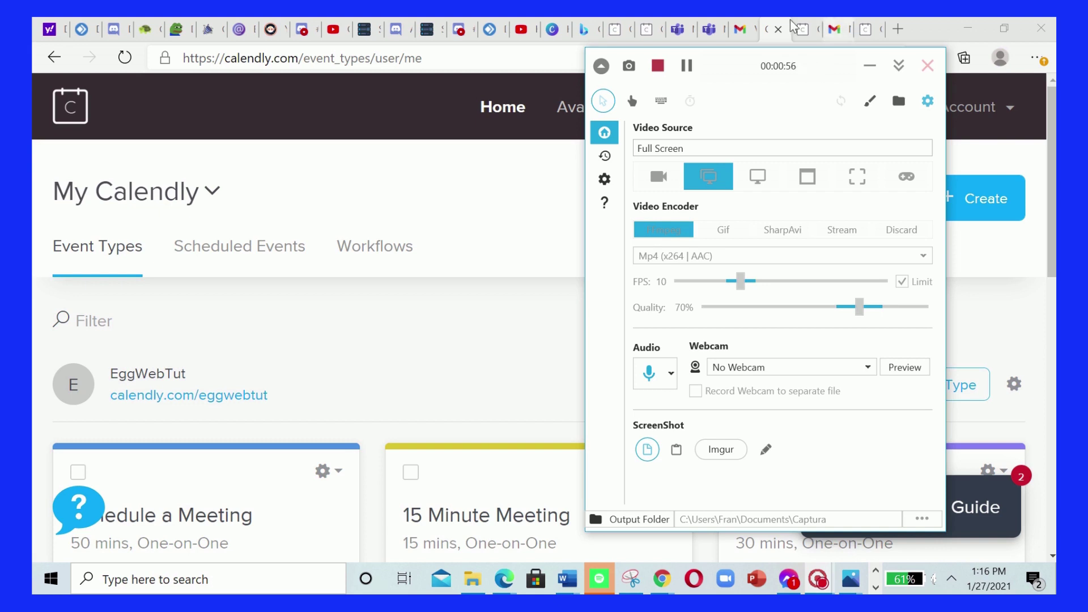
- Switch to the Calendly Schedule a Meeting booking page and highlight its web address
click(813, 26)
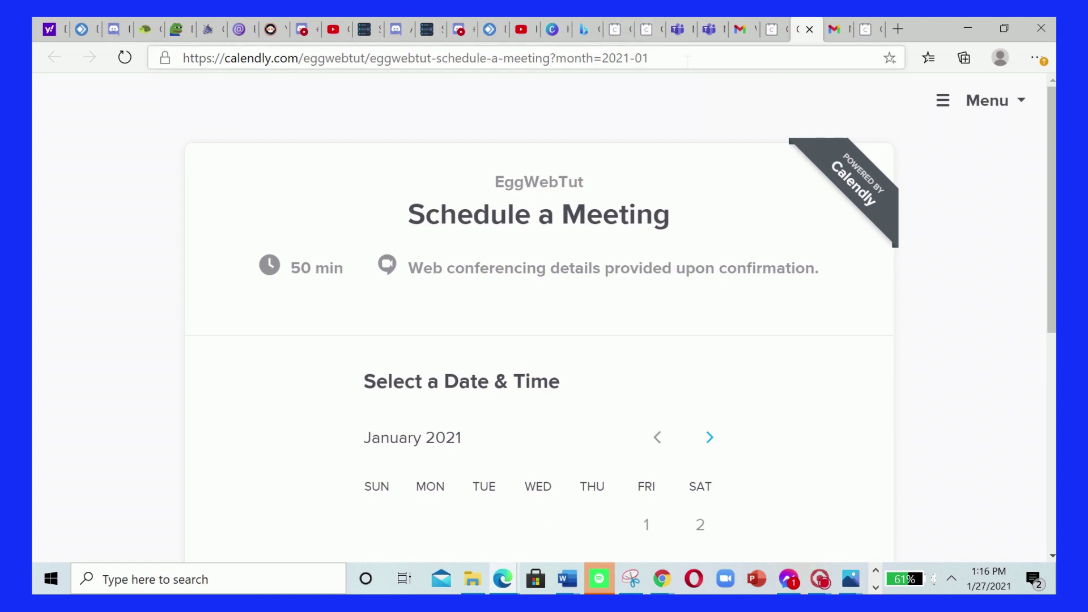
drag(687, 59, 170, 59)
click(336, 116)
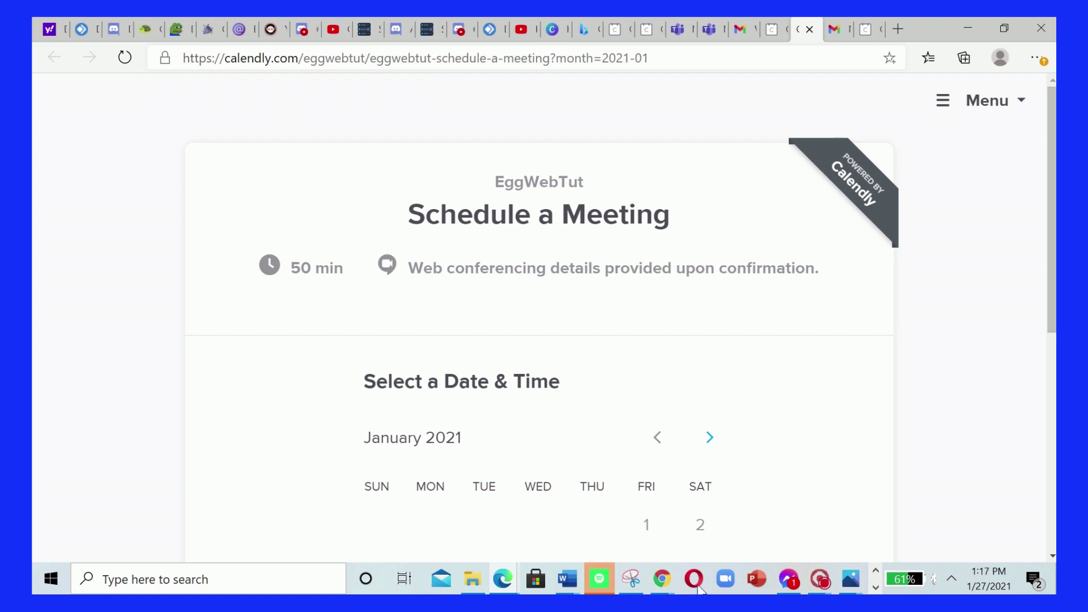
- Minimize the Captura recorder to reveal Calendly's Event Types page
mouse_move(819, 579)
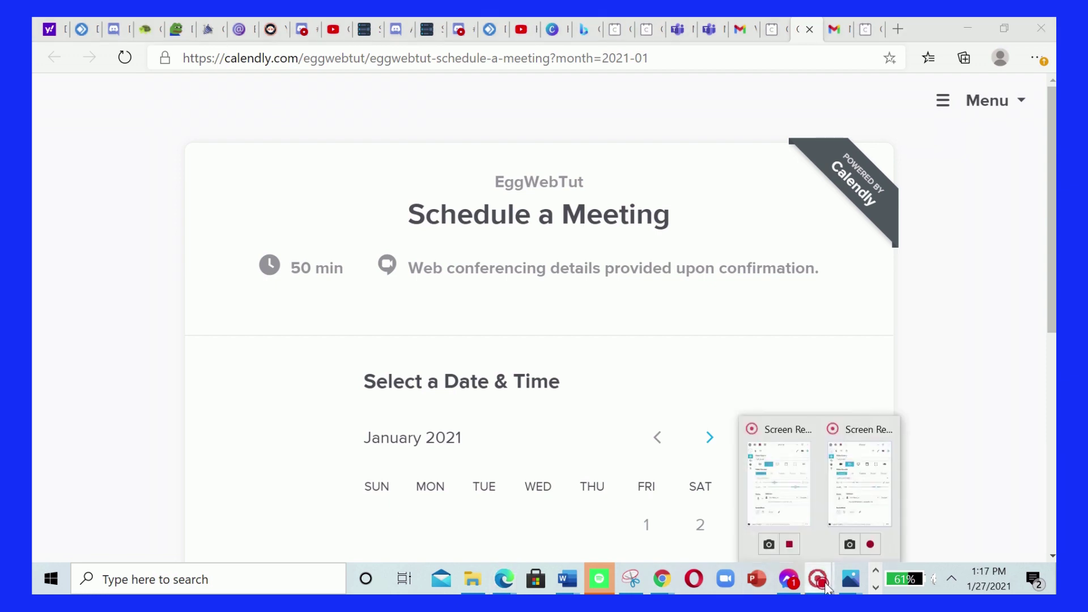
click(785, 476)
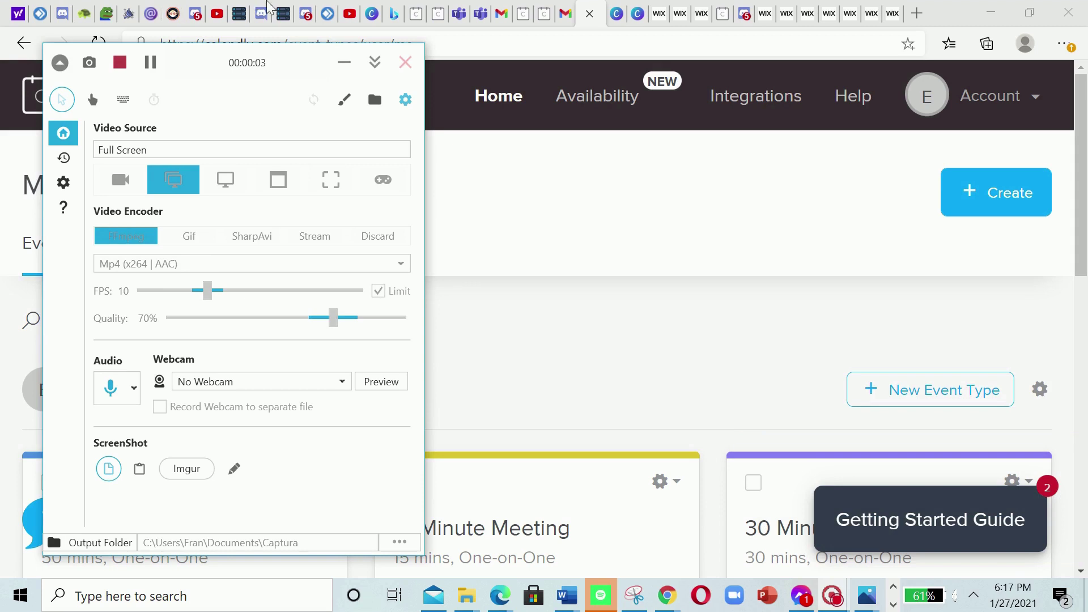
click(344, 64)
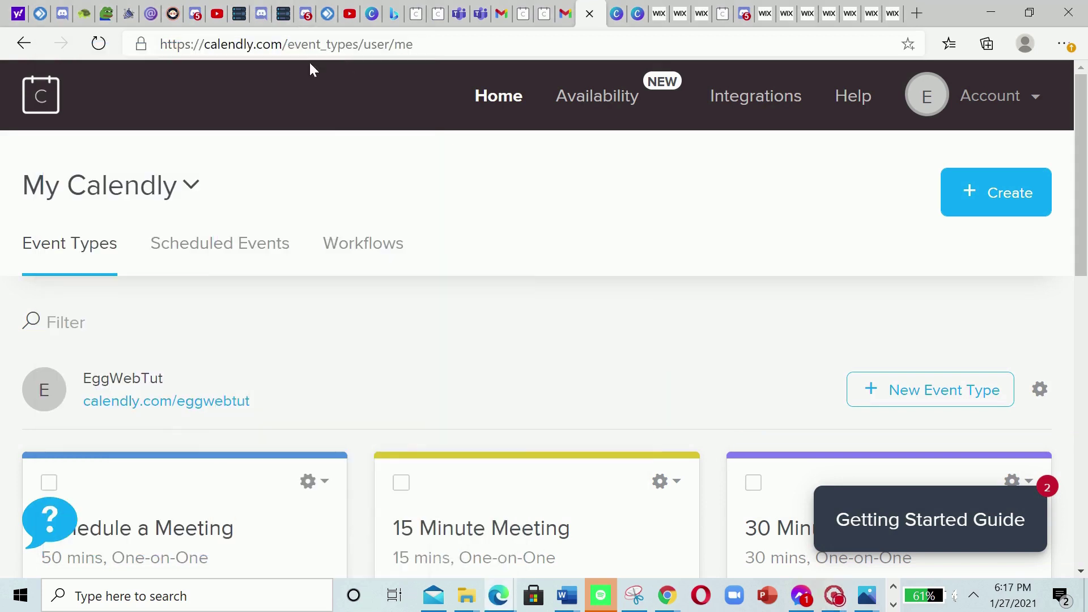
- Go to Calendly Home and scroll through the event type cards
drag(282, 45, 204, 44)
click(855, 263)
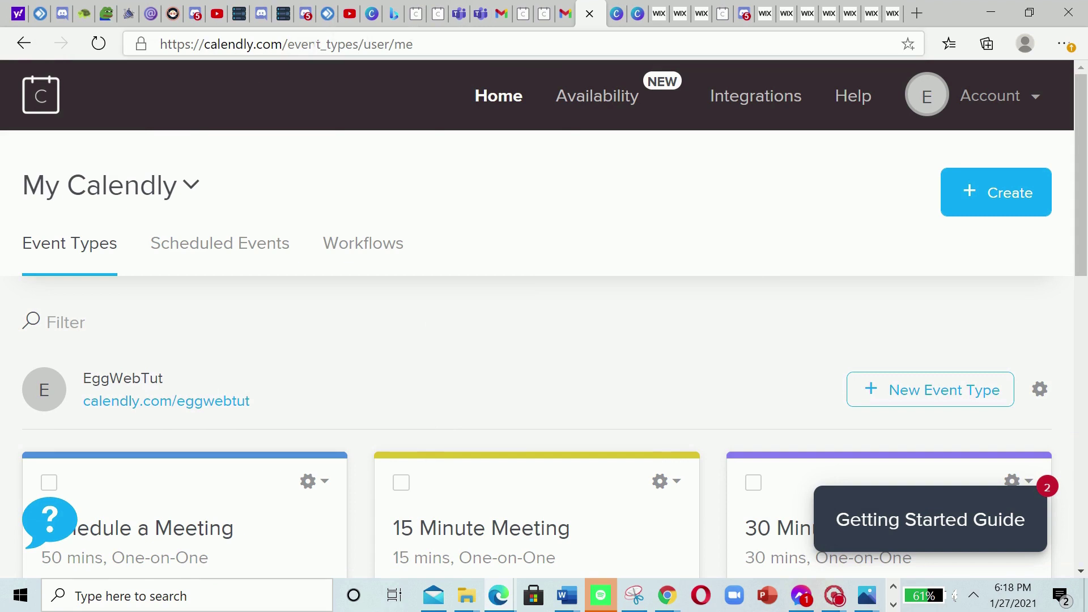
drag(321, 45, 417, 47)
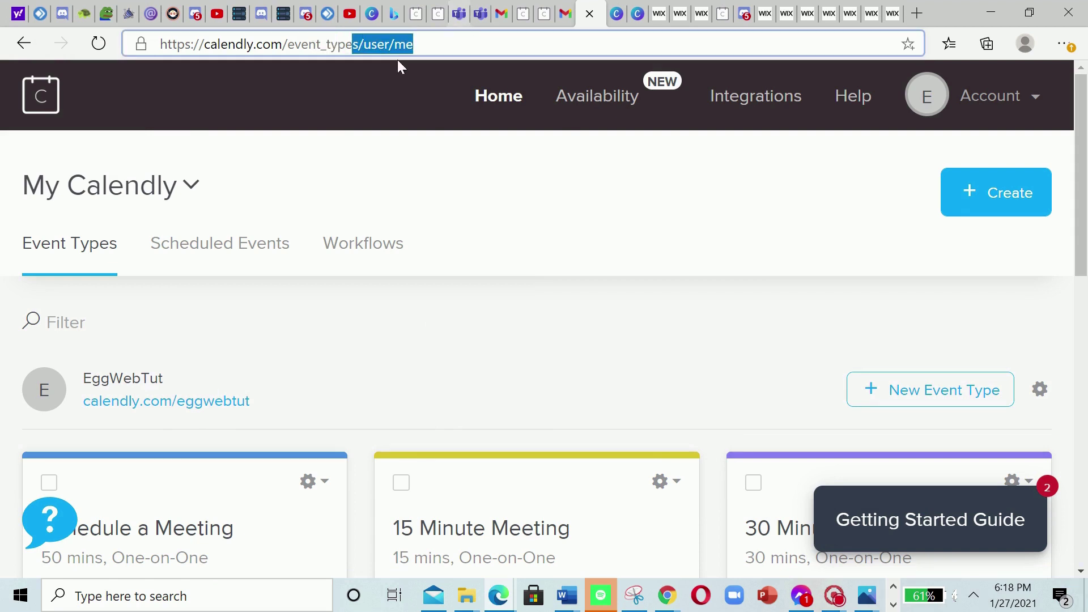
click(515, 170)
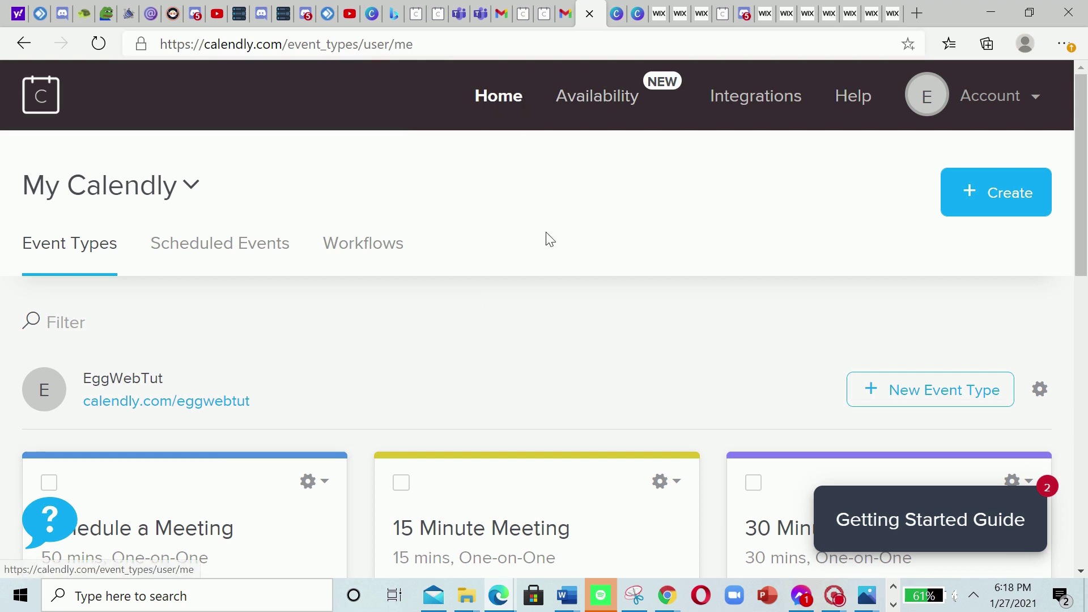
click(524, 119)
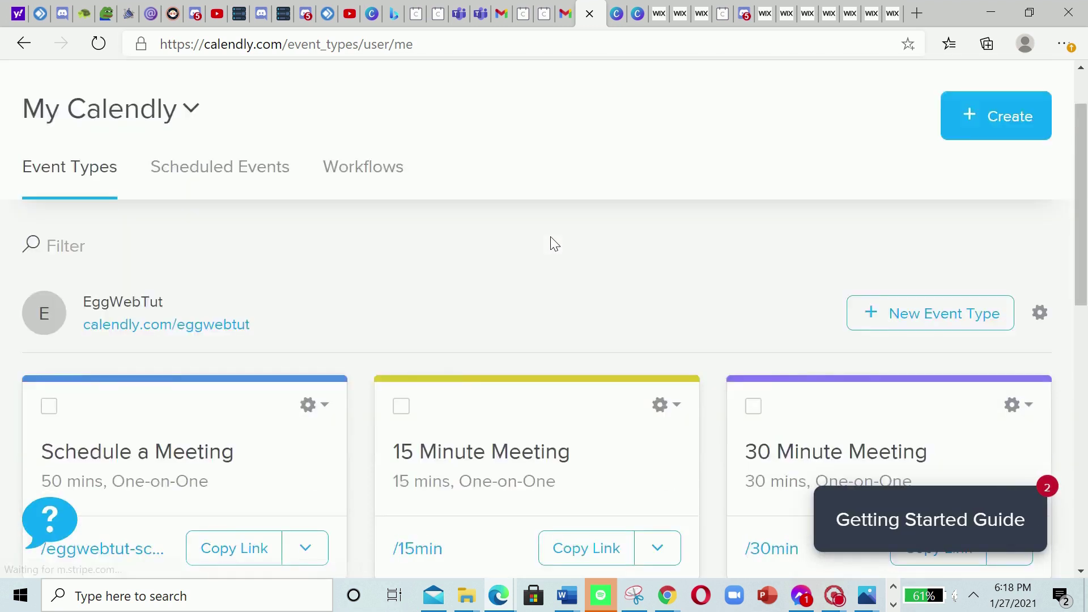
scroll(464, 358, down, 3)
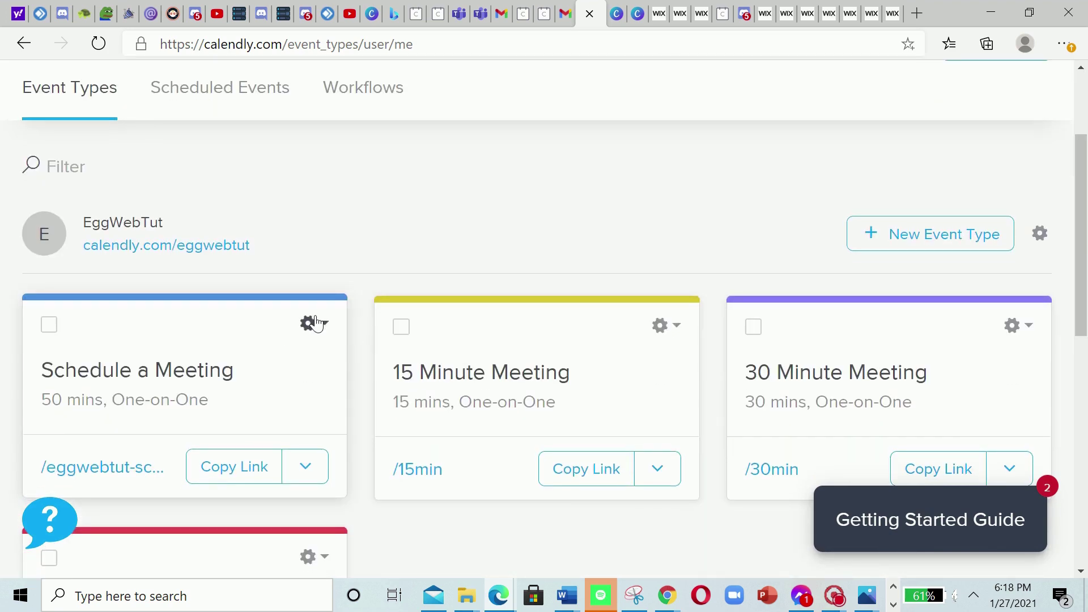
scroll(318, 324, down, 4)
scroll(347, 221, up, 1)
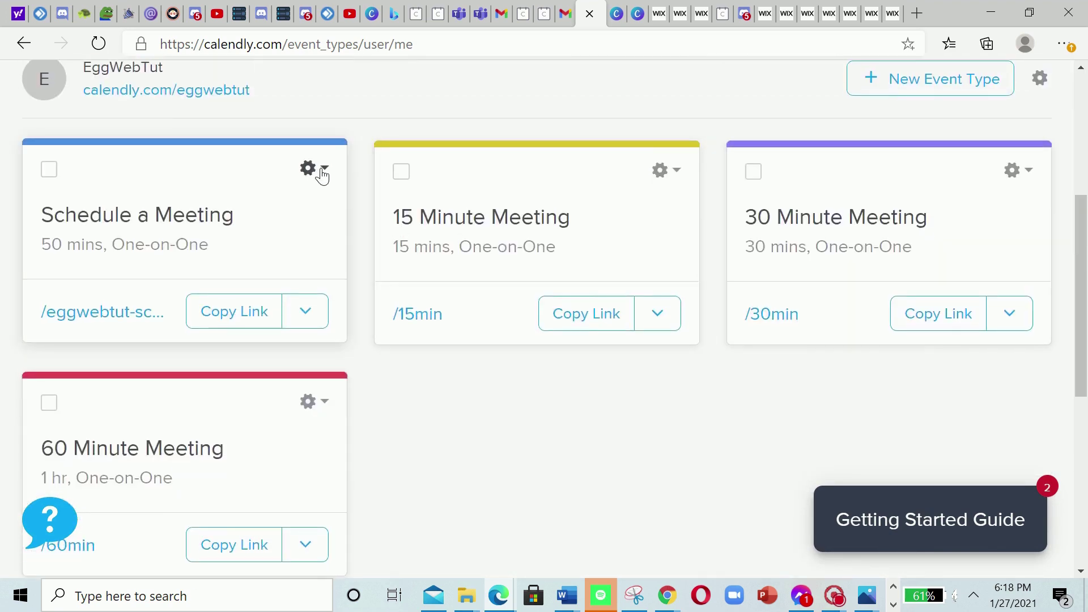
- Choose Add to Website for the Schedule a Meeting event and review the embed options
click(314, 170)
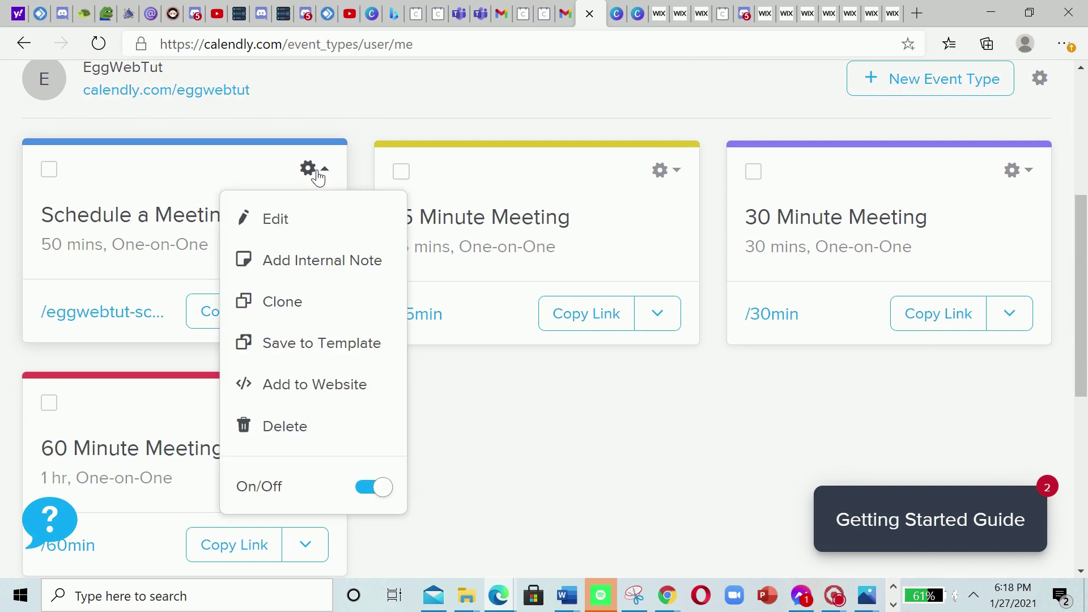
click(329, 385)
scroll(696, 243, down, 4)
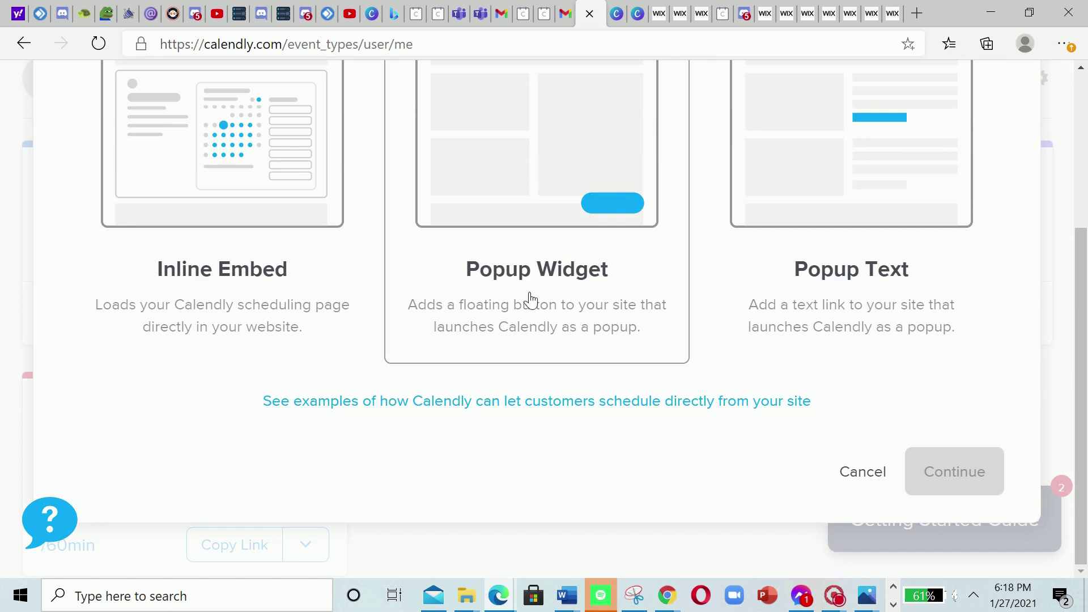
scroll(204, 418, up, 3)
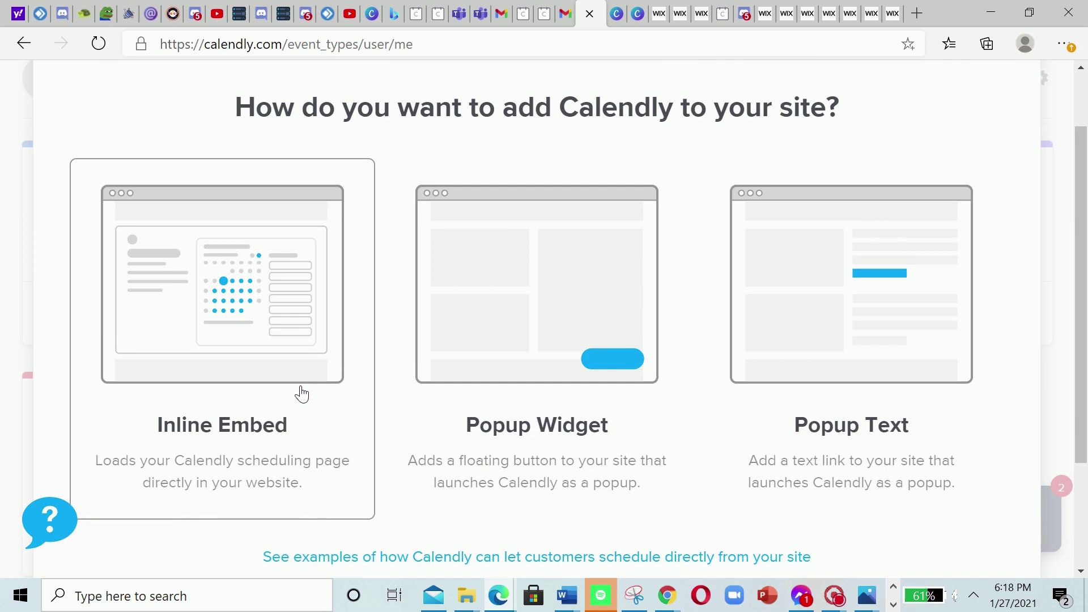
scroll(340, 386, down, 3)
scroll(383, 283, up, 4)
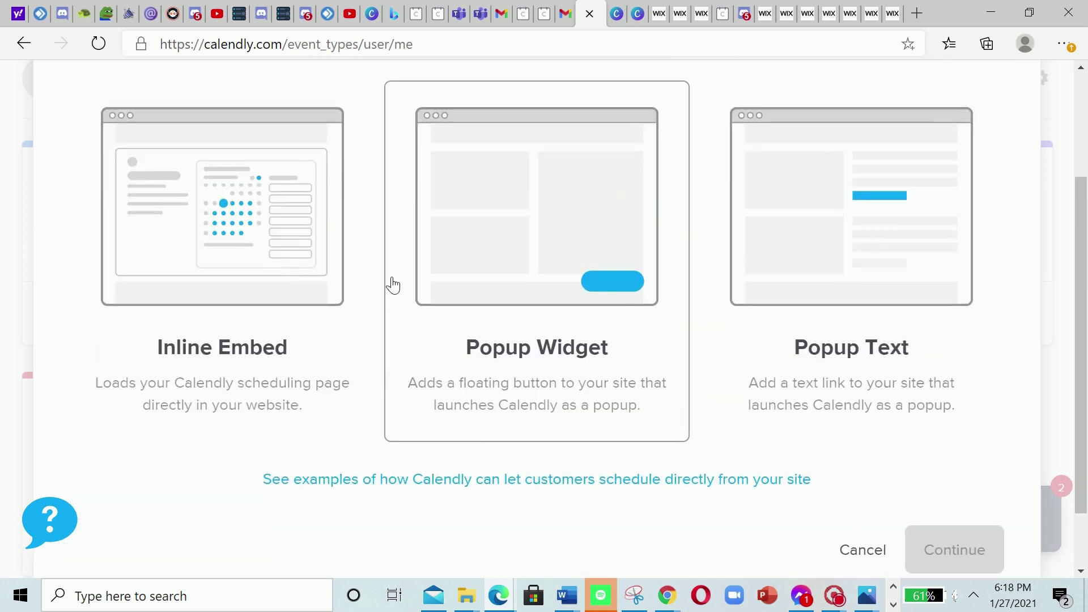
scroll(248, 311, down, 2)
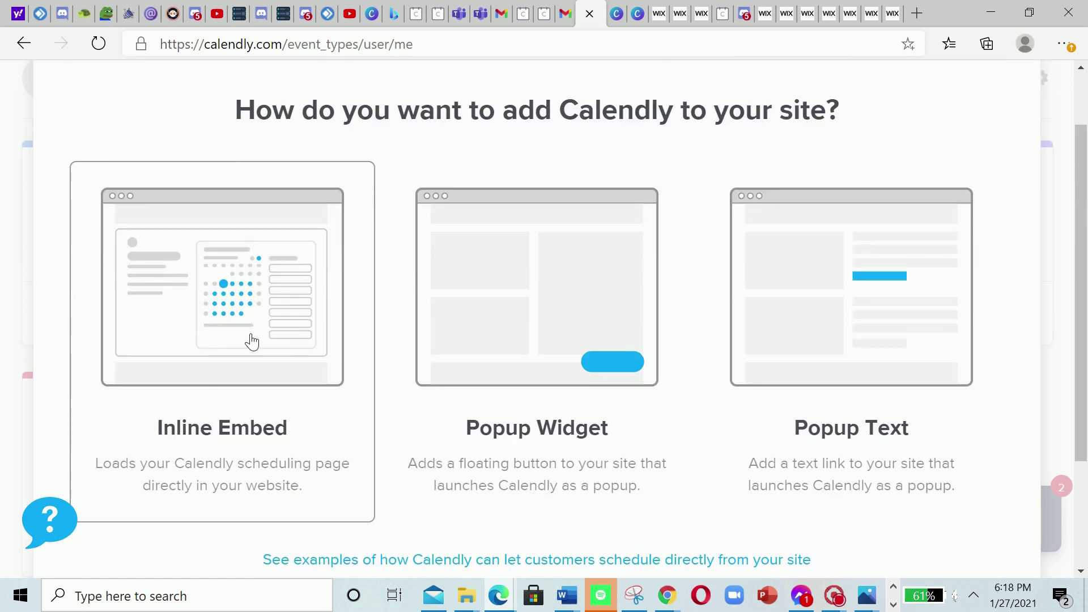
scroll(253, 340, down, 2)
scroll(252, 342, down, 2)
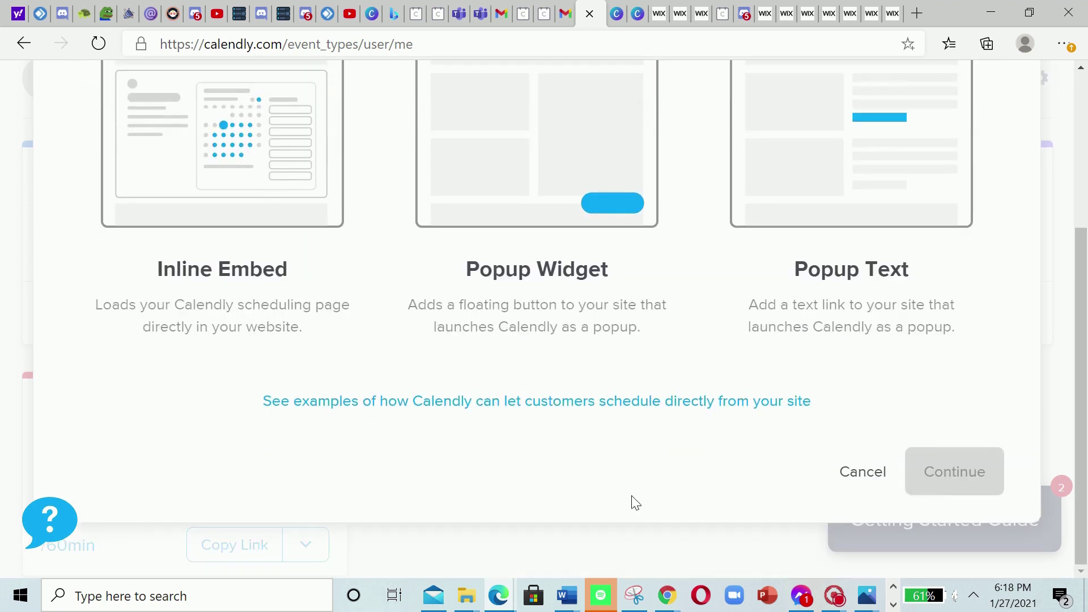
scroll(316, 365, up, 4)
scroll(316, 366, down, 1)
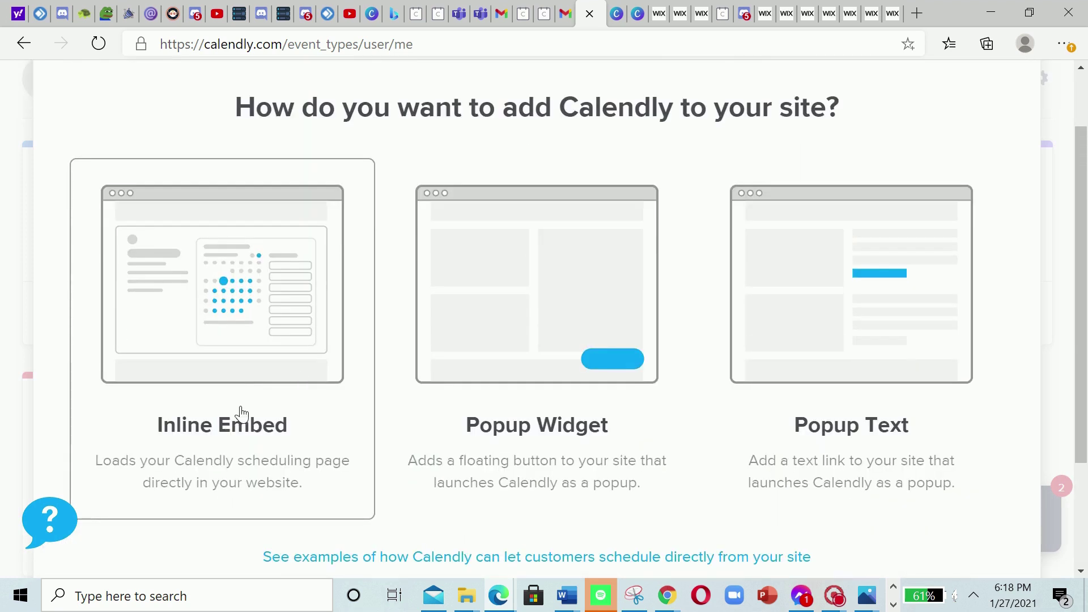
- Select the Inline Embed option for adding Calendly to the site
click(250, 373)
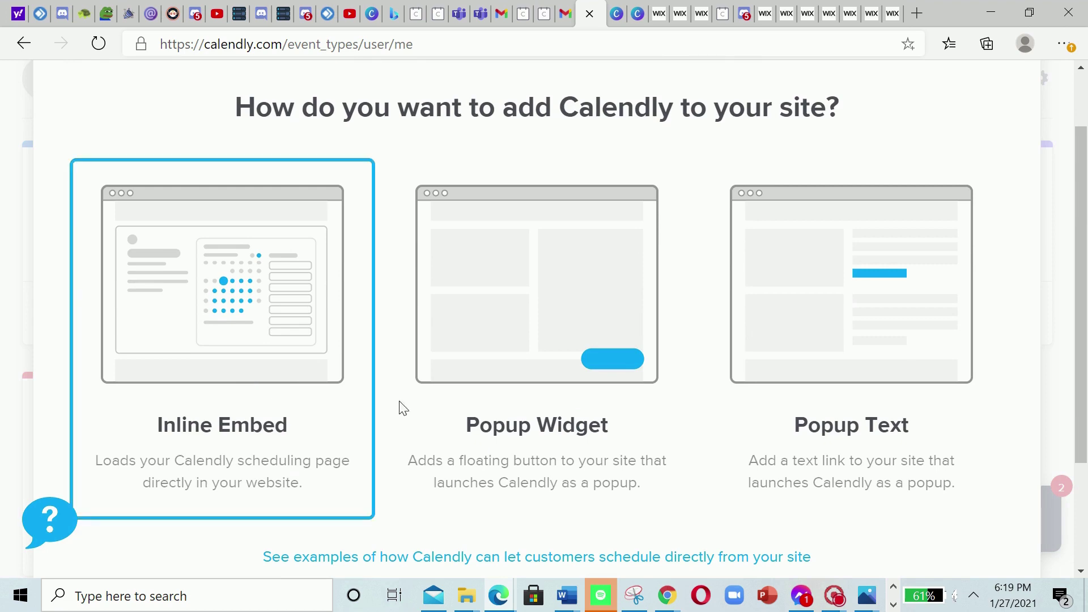
scroll(826, 491, down, 2)
scroll(831, 485, up, 3)
scroll(811, 452, down, 3)
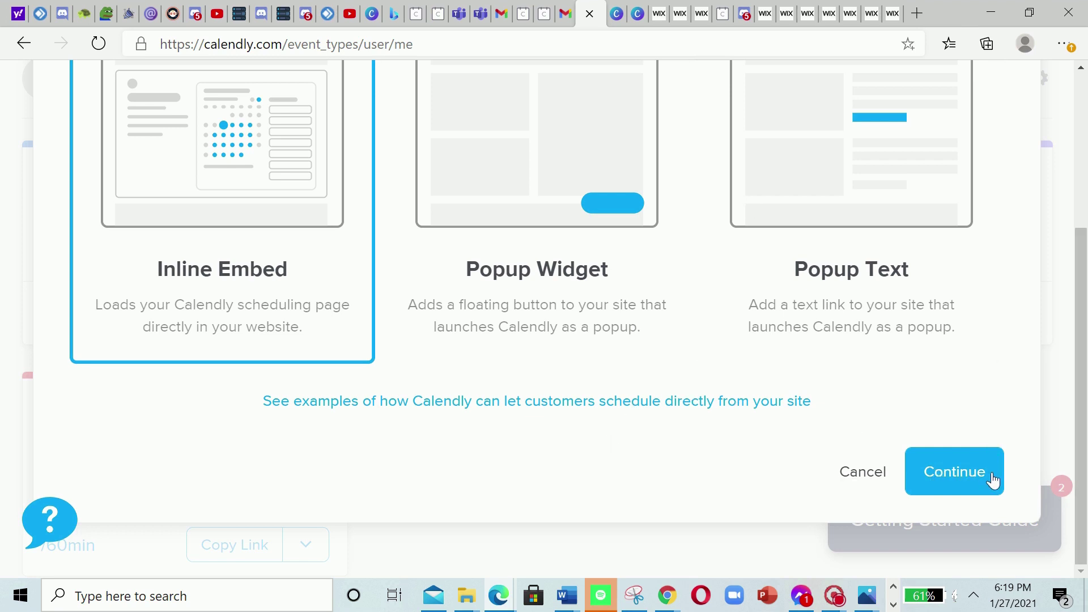
- Continue to the inline embed settings and look over the generated embed code
click(970, 462)
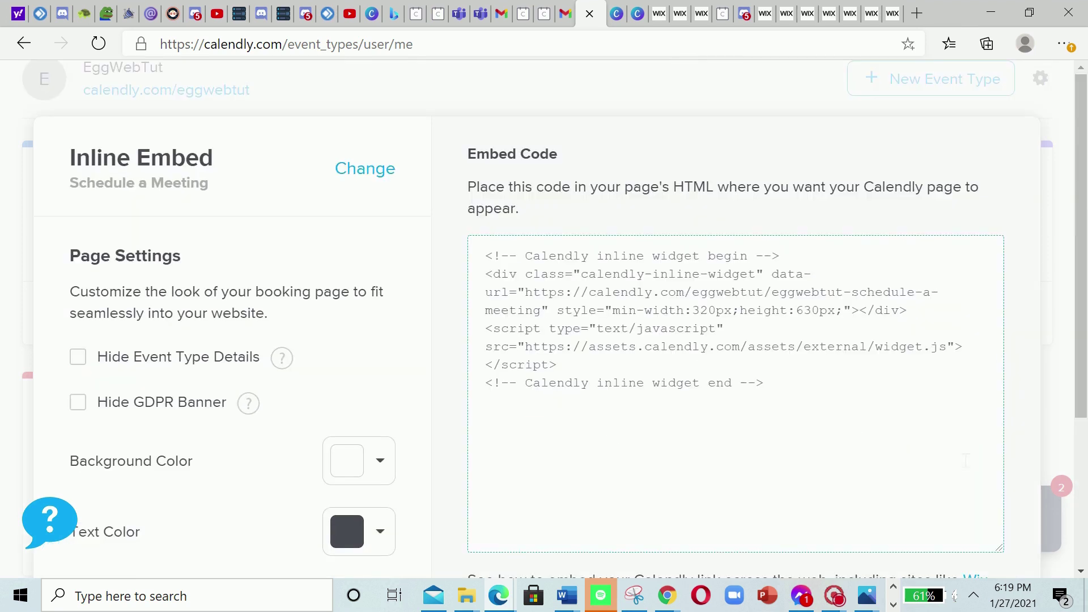
scroll(492, 372, down, 4)
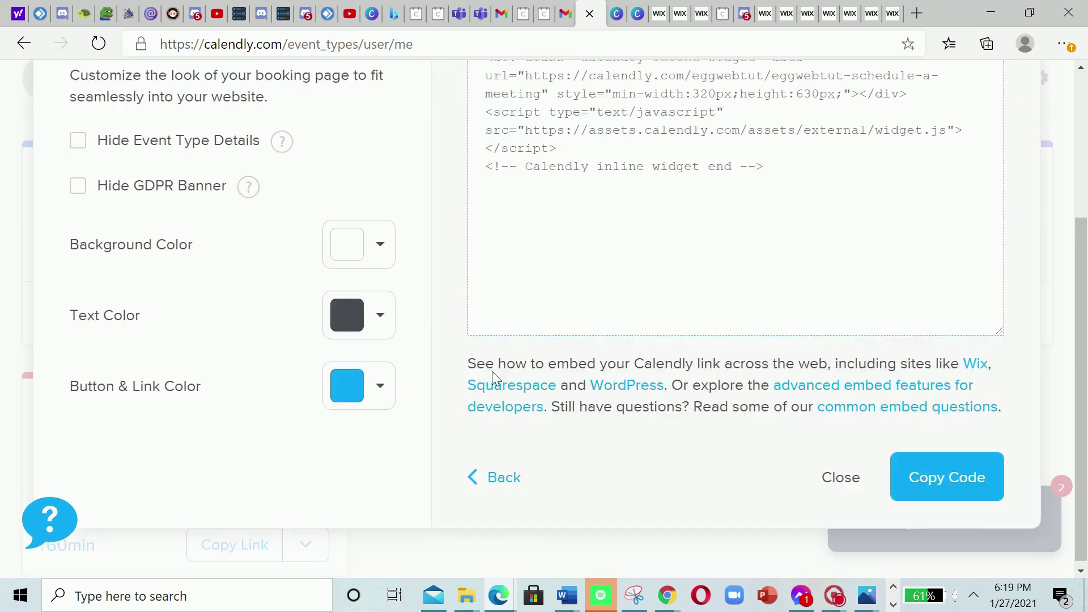
scroll(494, 380, up, 1)
scroll(493, 380, up, 1)
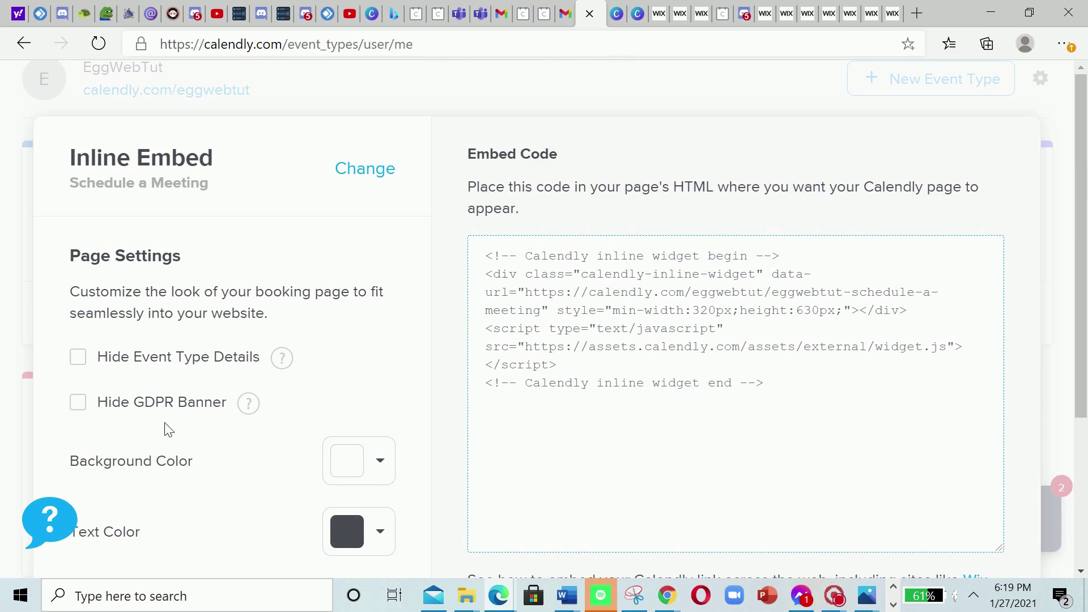
scroll(169, 430, down, 3)
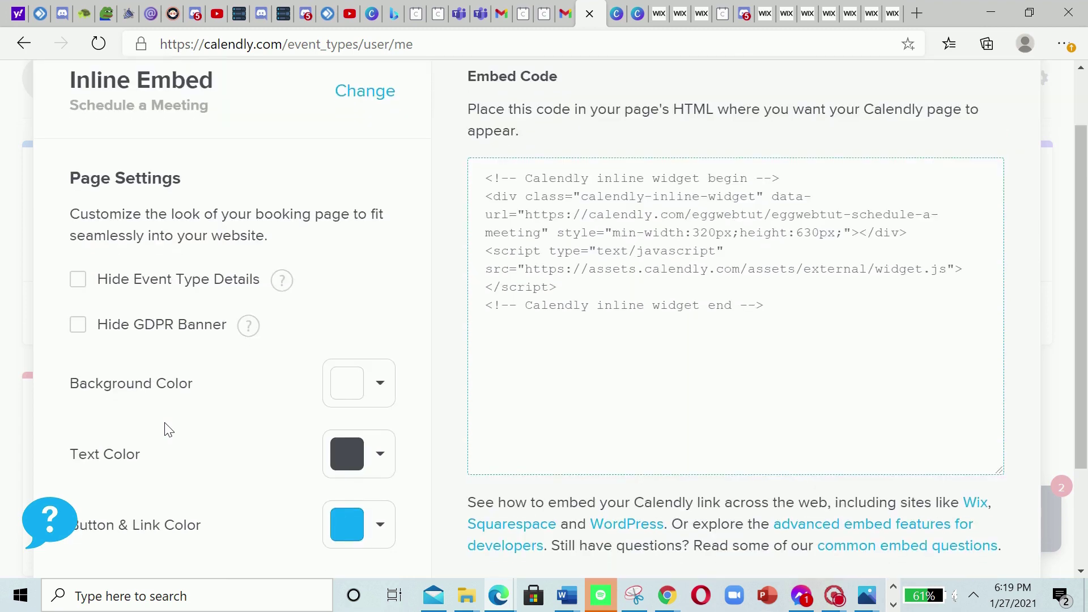
scroll(439, 475, up, 1)
drag(488, 171, 948, 344)
click(441, 245)
scroll(321, 375, down, 2)
- Set the widget background colour to blue 2000FF
click(365, 243)
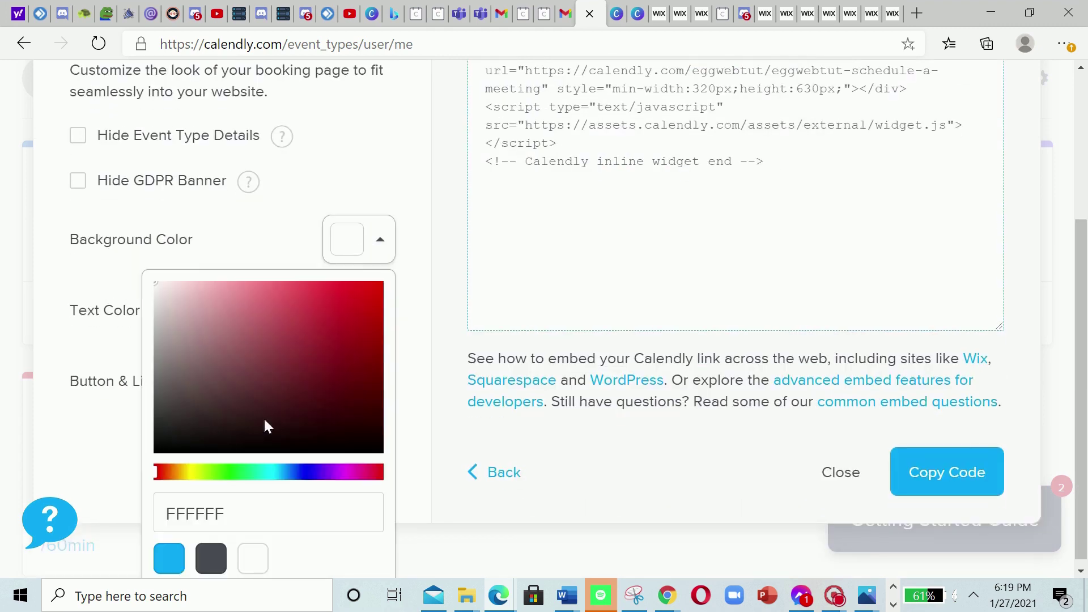
click(285, 475)
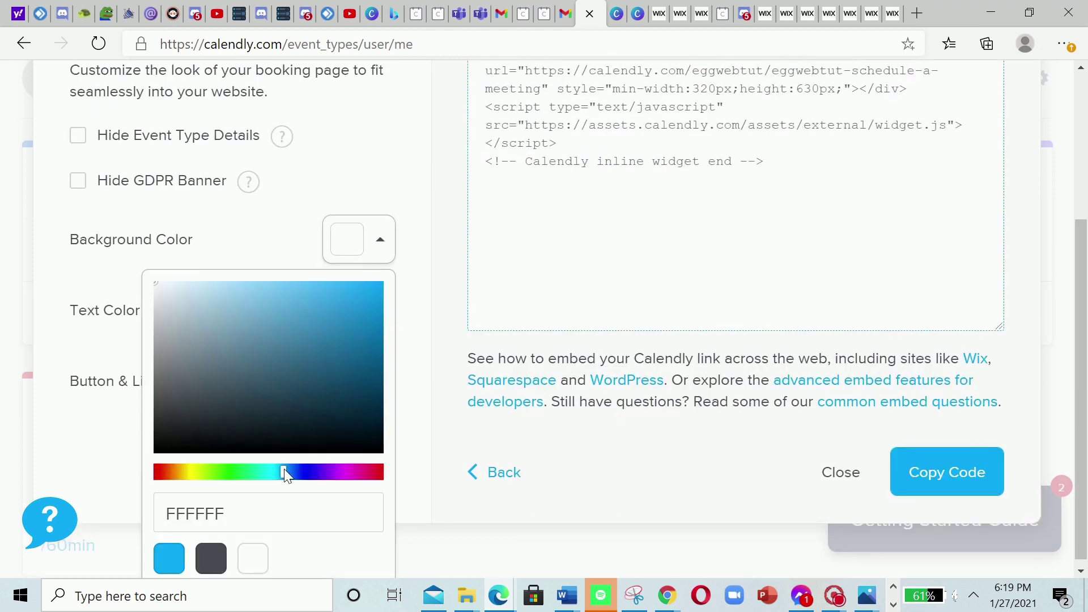
click(378, 288)
click(313, 472)
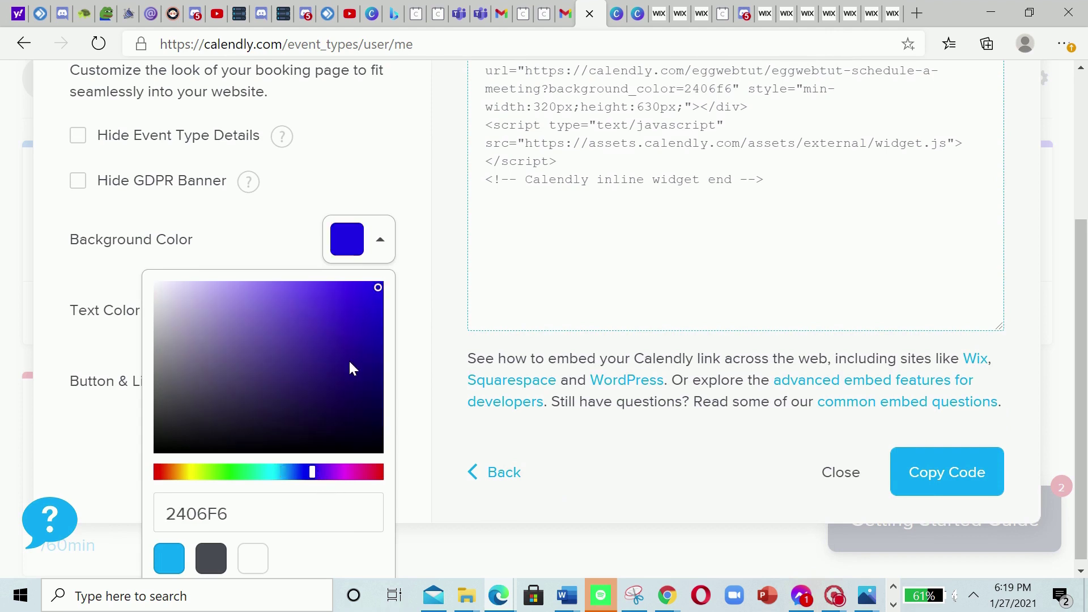
click(390, 282)
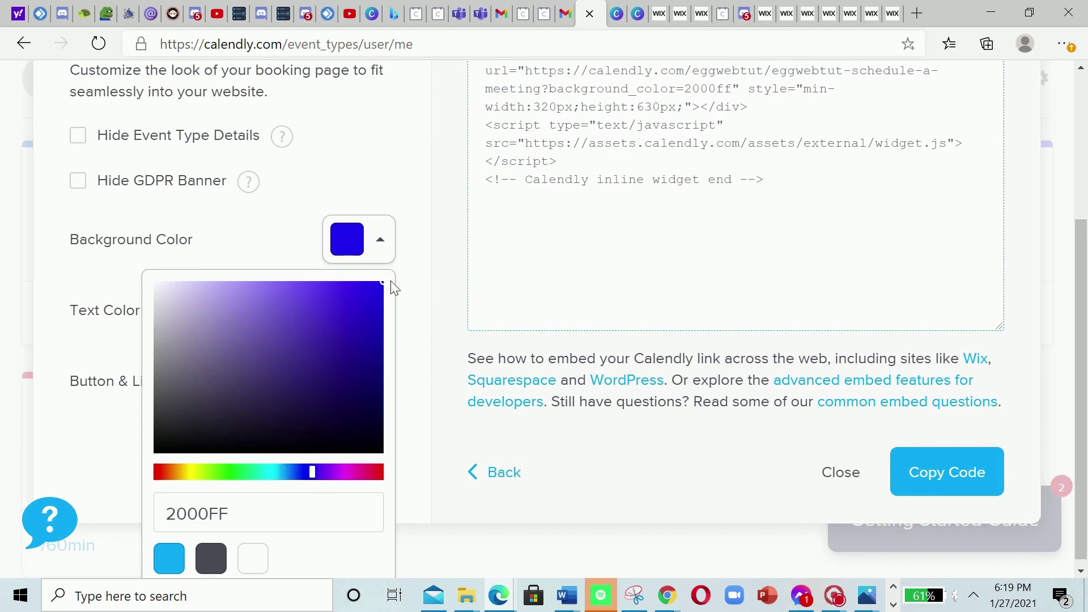
click(439, 221)
- Make the widget text white (ffffff) and buttons and links cyan (00E9FF)
click(368, 312)
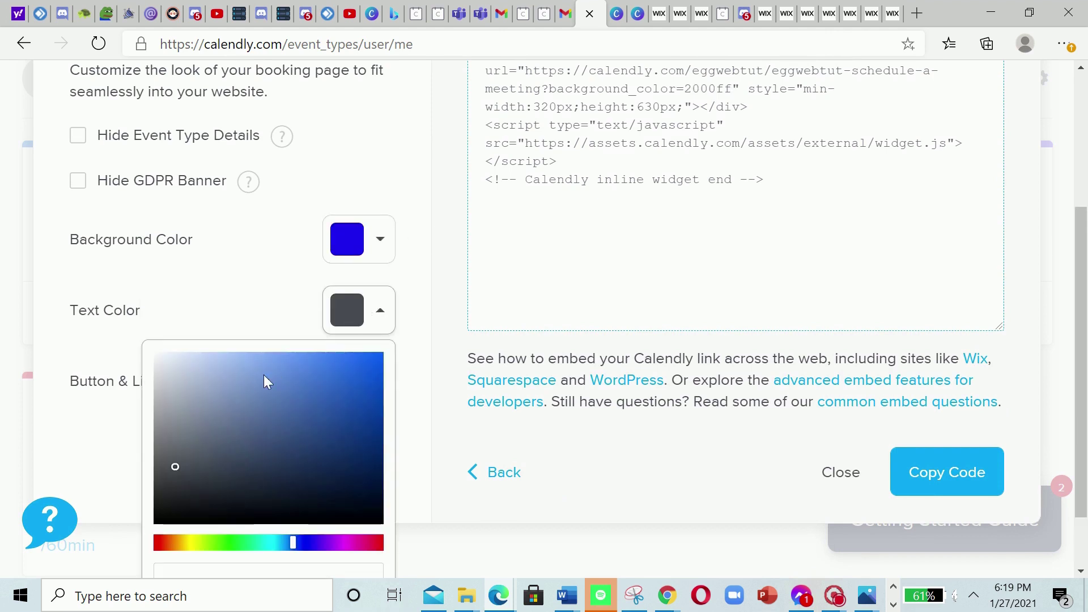
mouse_move(174, 408)
mouse_down()
mouse_move(173, 348)
mouse_move(135, 348)
mouse_up()
click(138, 355)
click(368, 391)
scroll(305, 434, down, 3)
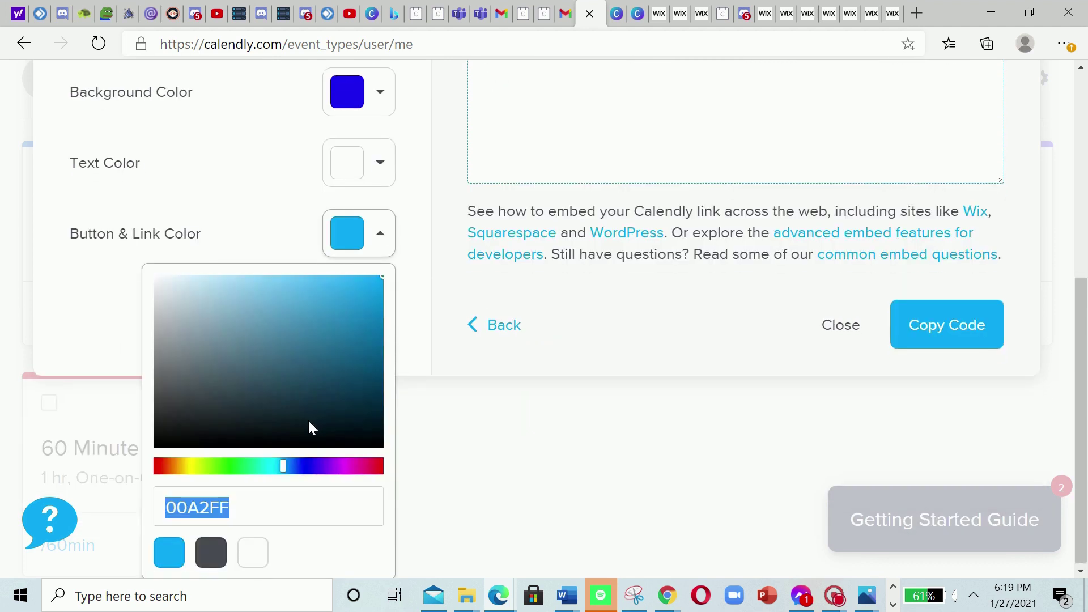
click(272, 464)
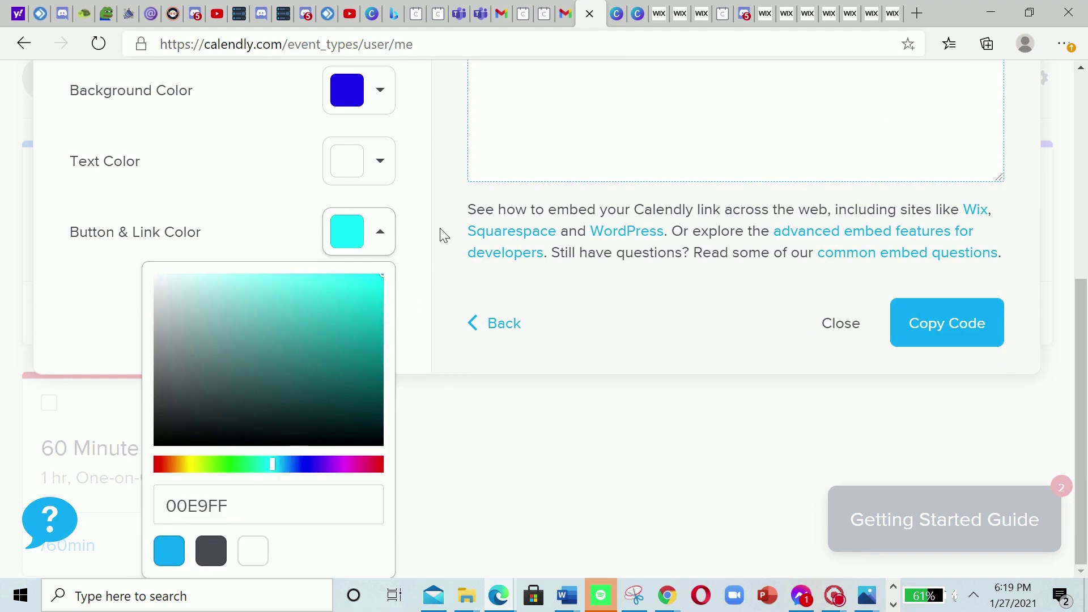
click(412, 227)
scroll(412, 227, up, 5)
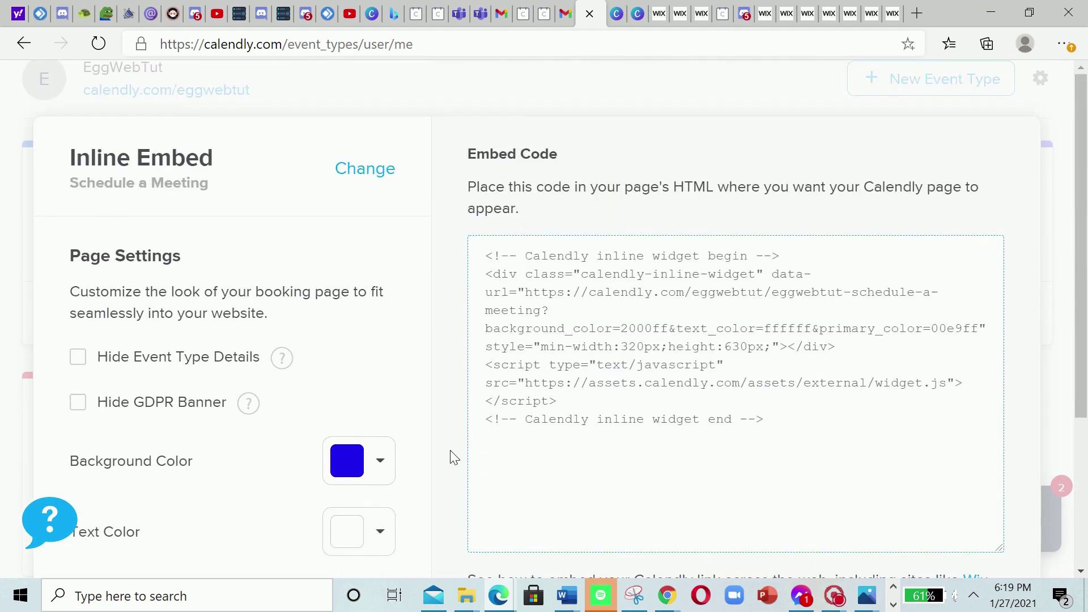
scroll(488, 470, down, 4)
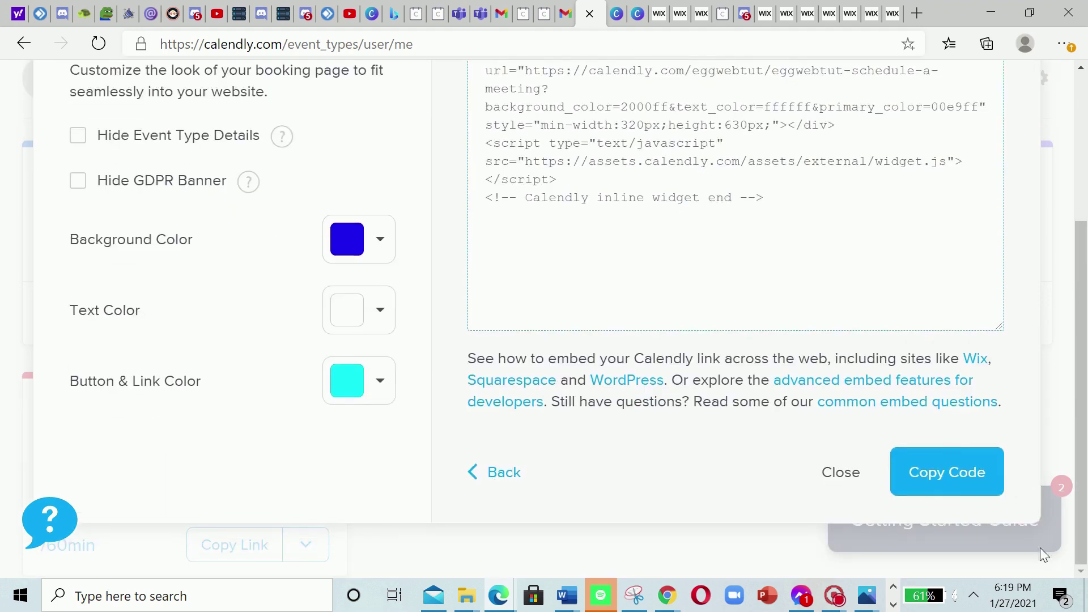
- Copy the Calendly inline embed code and switch to the Wix editor
click(948, 486)
click(876, 12)
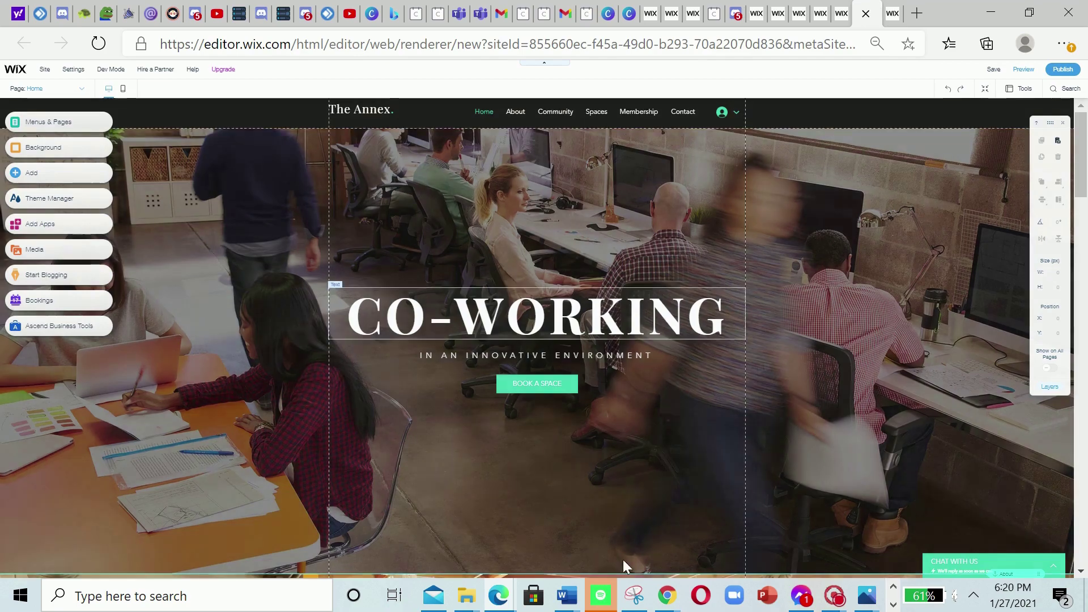
scroll(414, 431, down, 6)
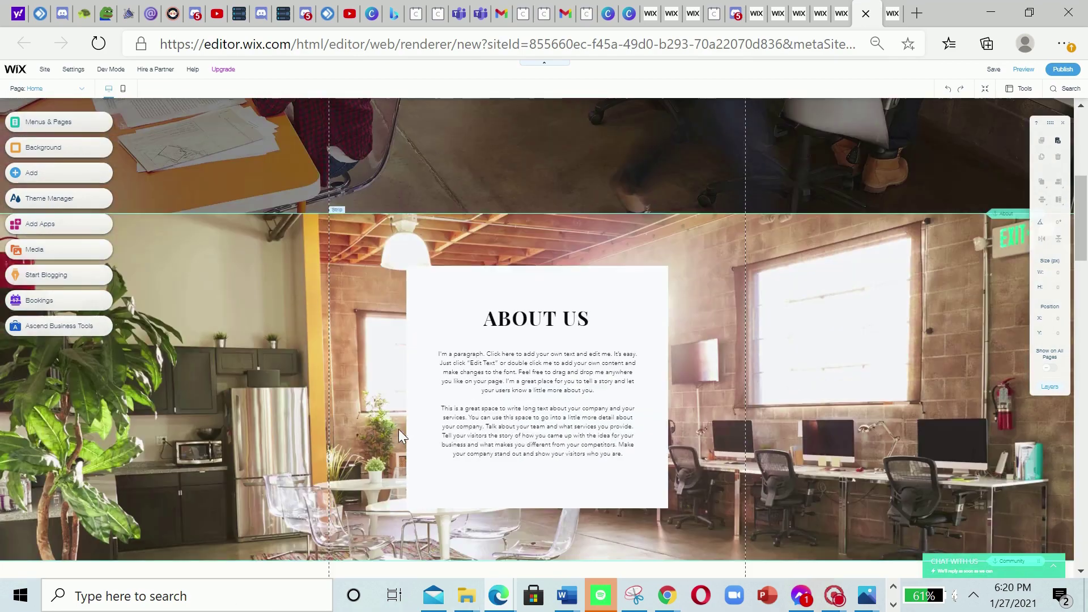
- Zoom the browser in three times and scroll down the Home page to the footer
key(ctrl+plus)
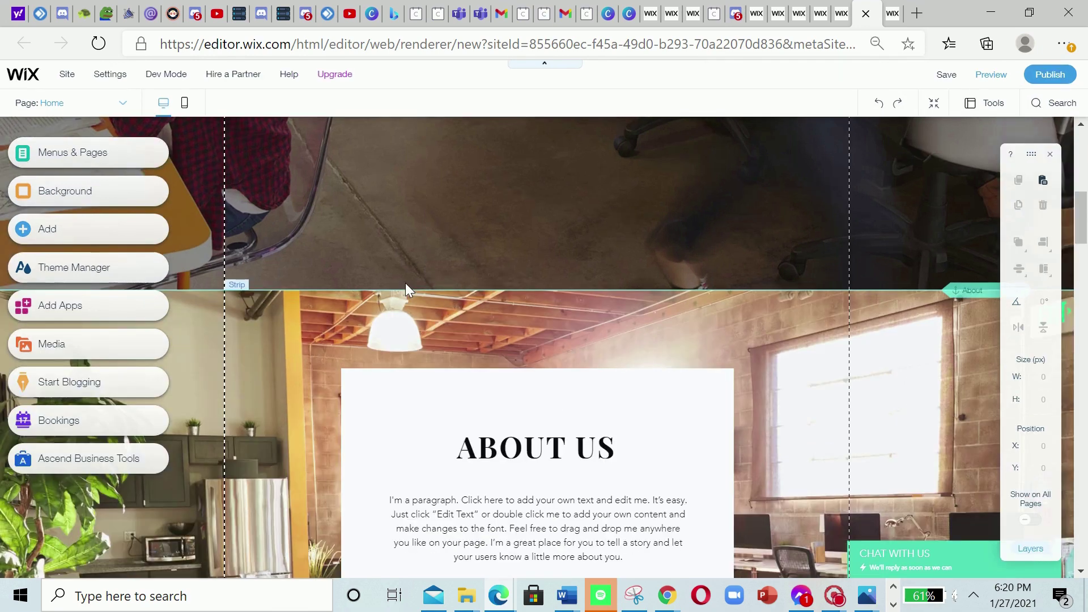
scroll(366, 249, down, 8)
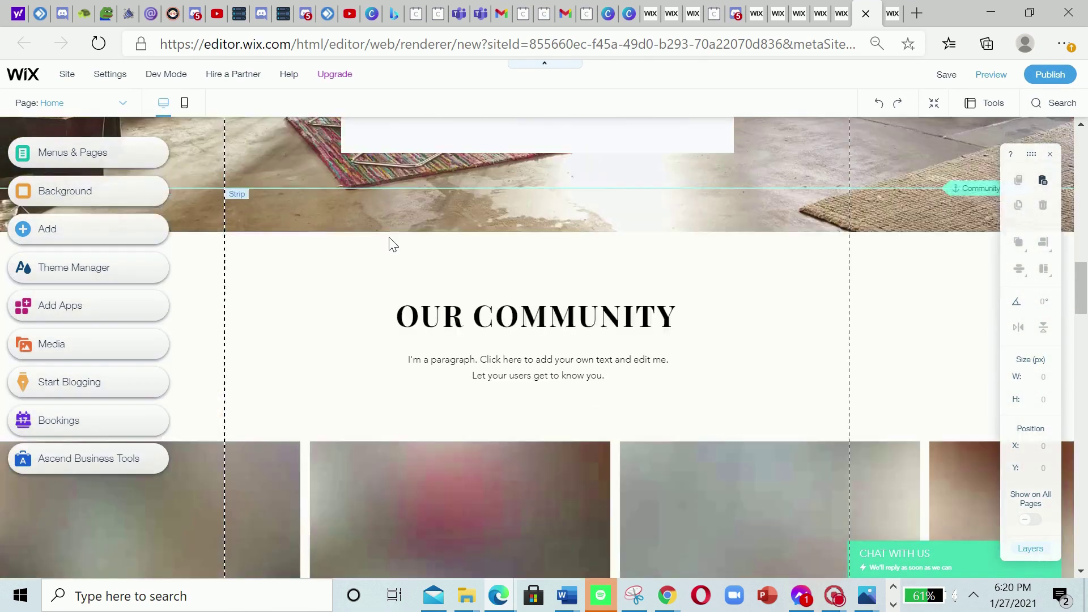
key(ctrl+plus)
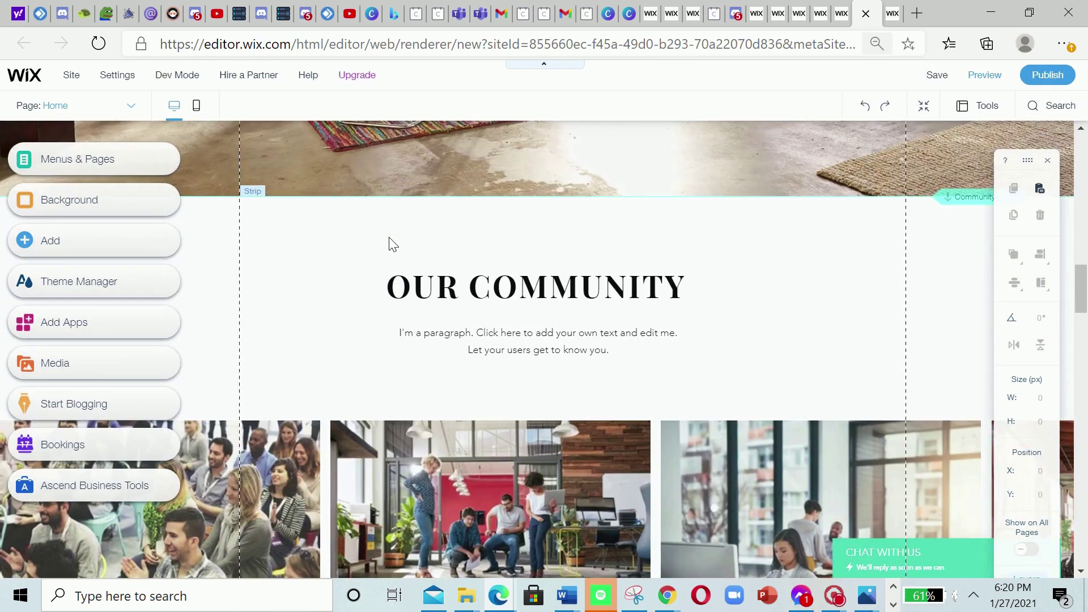
key(ctrl+plus)
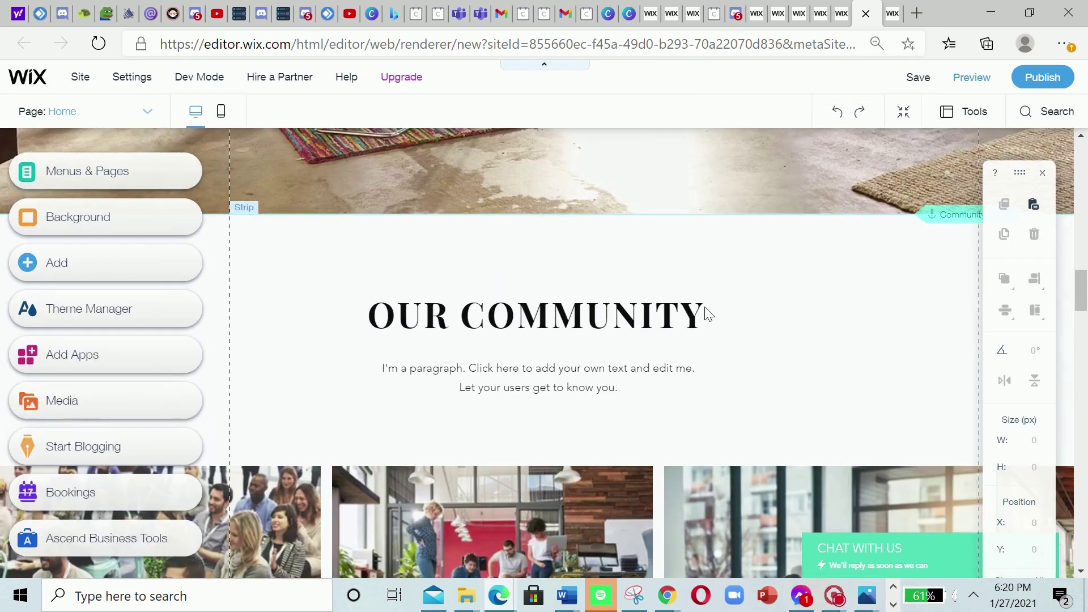
scroll(609, 368, down, 10)
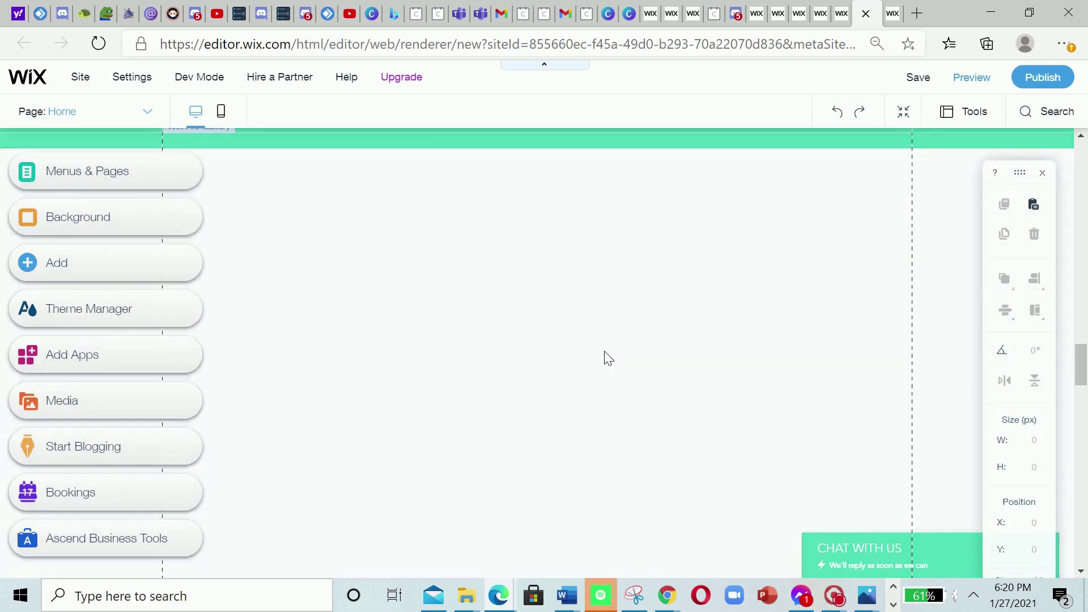
scroll(607, 354, down, 15)
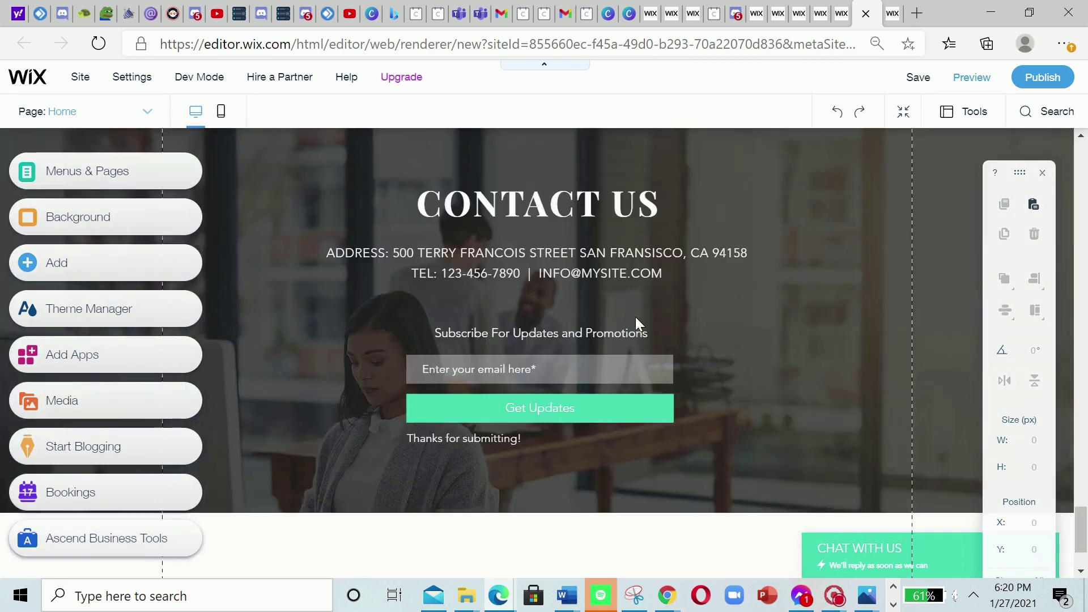
scroll(690, 254, down, 8)
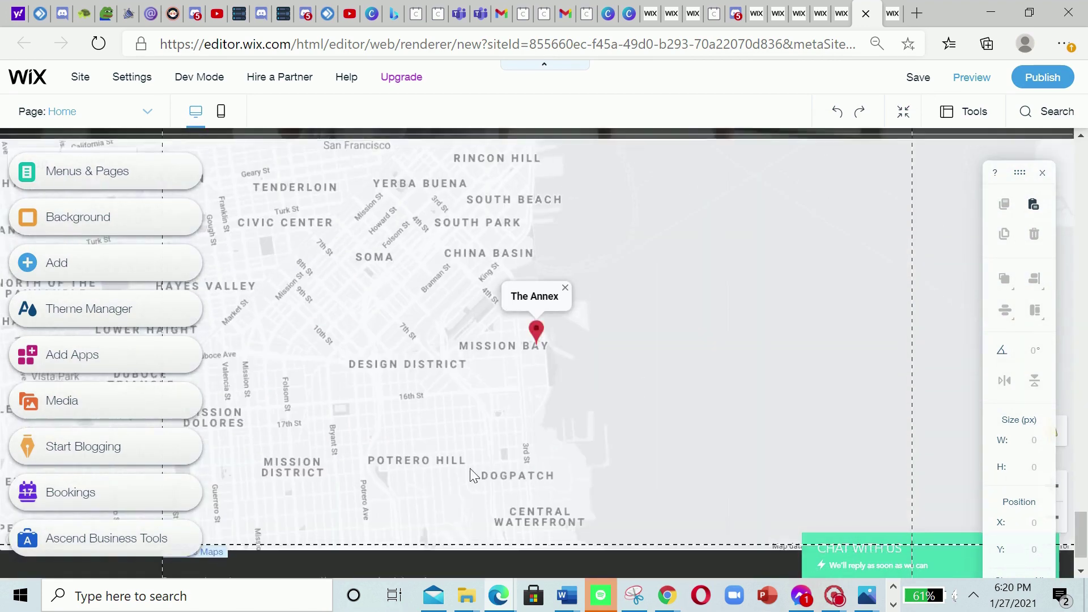
scroll(473, 475, down, 2)
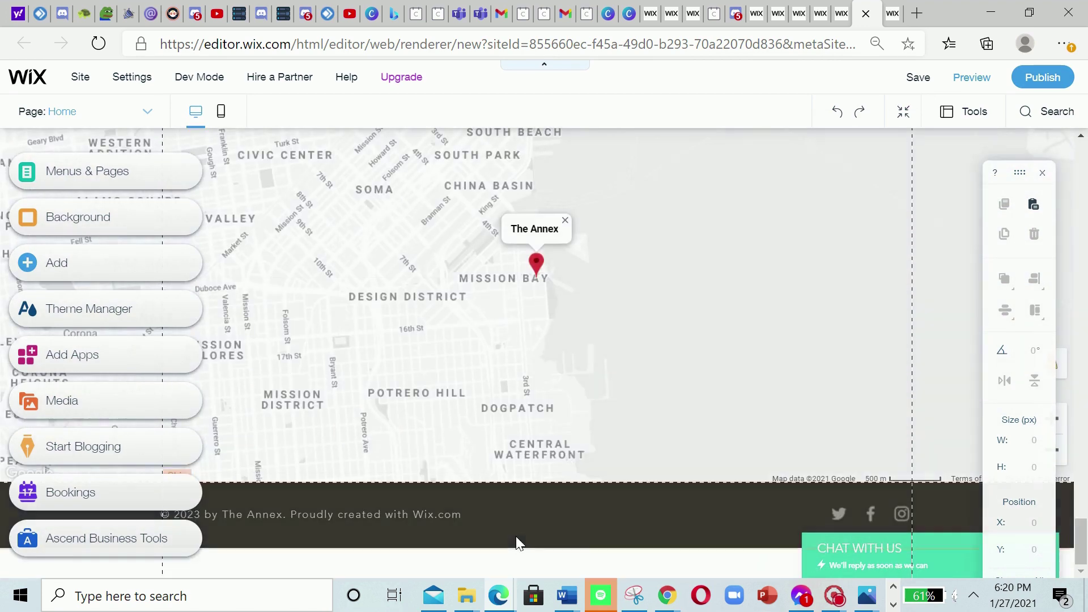
- Stretch the Google Maps element above the footer from 536 to 567 px tall
click(644, 498)
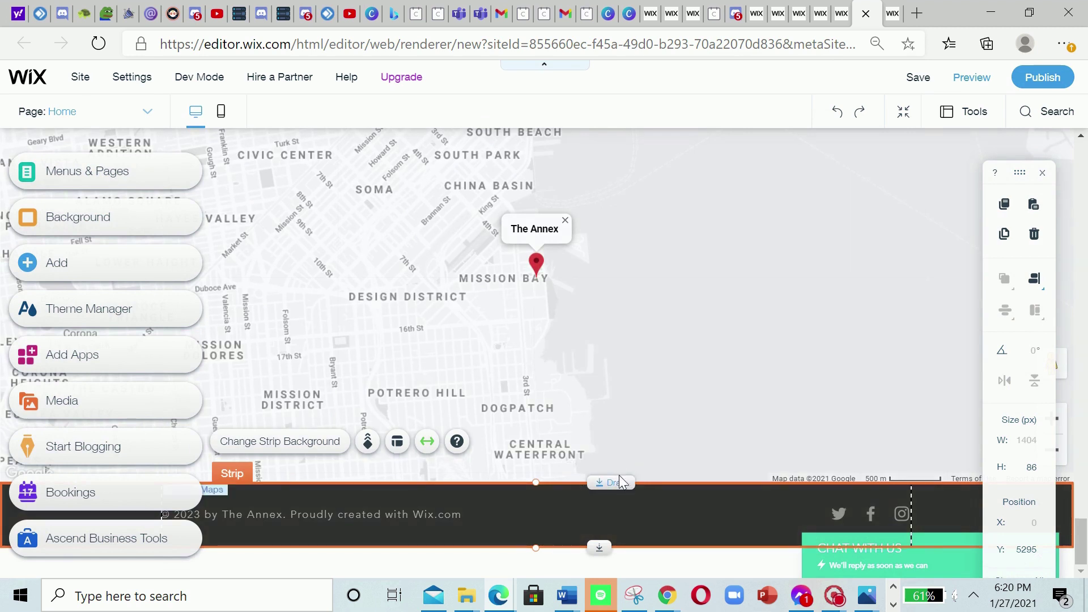
drag(622, 482, 415, 607)
drag(462, 400, 461, 400)
click(635, 436)
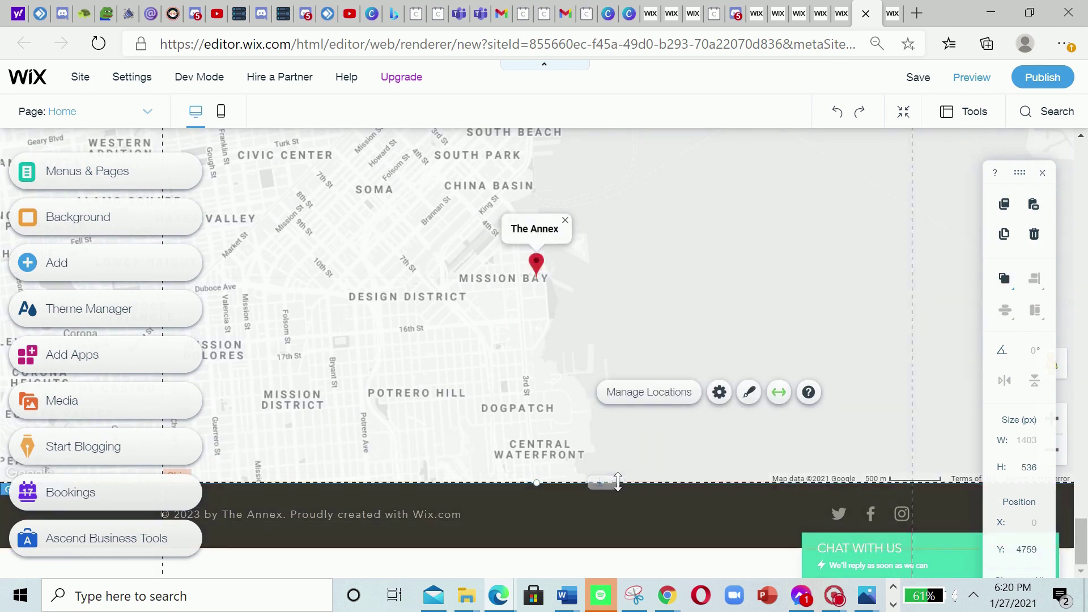
drag(601, 483, 615, 497)
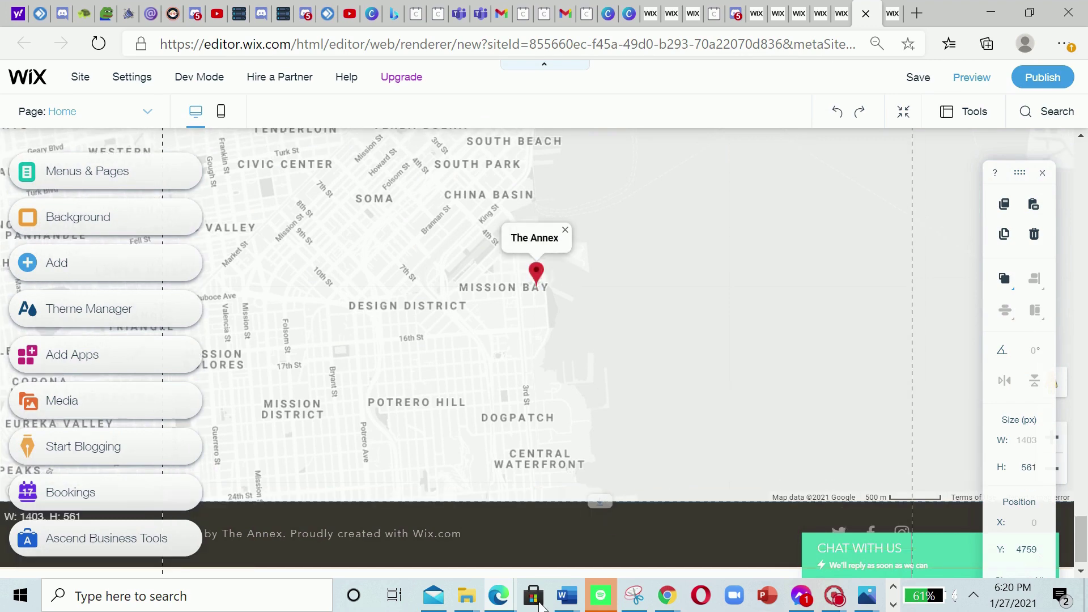
drag(564, 526, 607, 507)
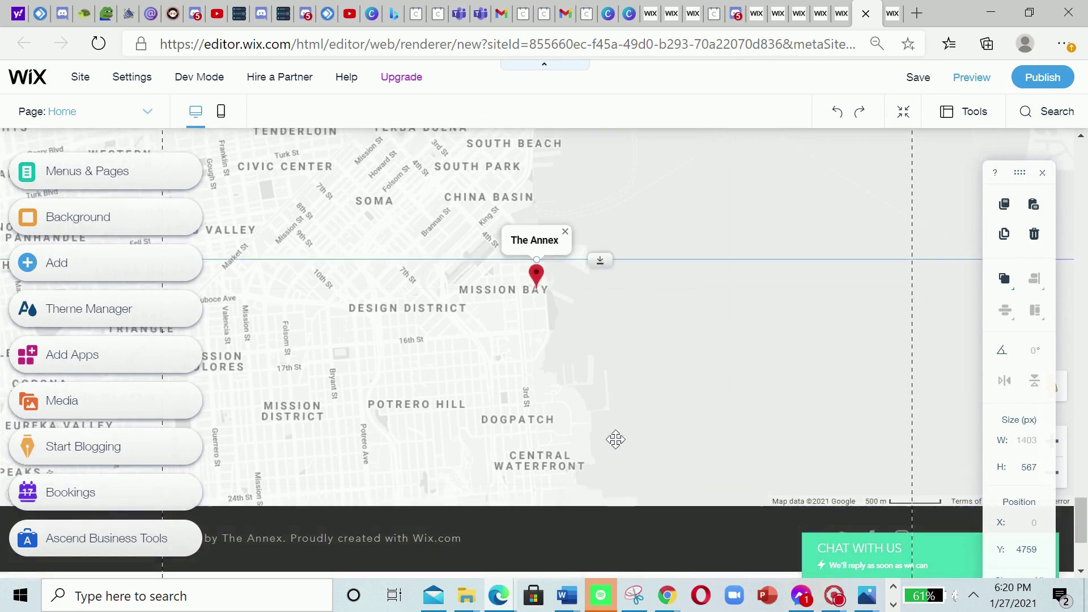
scroll(615, 397, up, 3)
scroll(615, 392, up, 3)
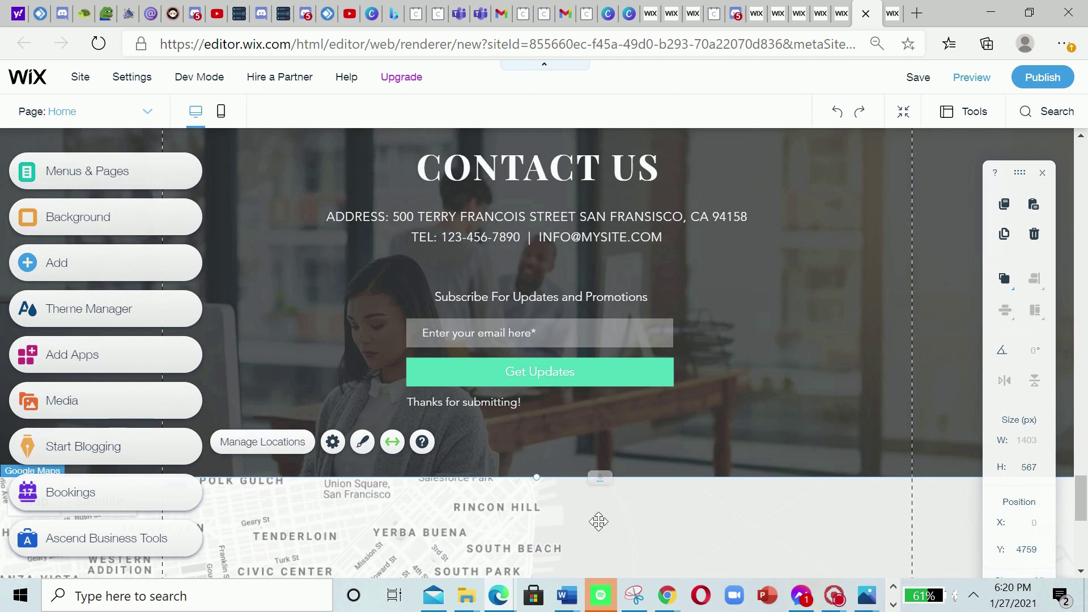
scroll(576, 384, down, 2)
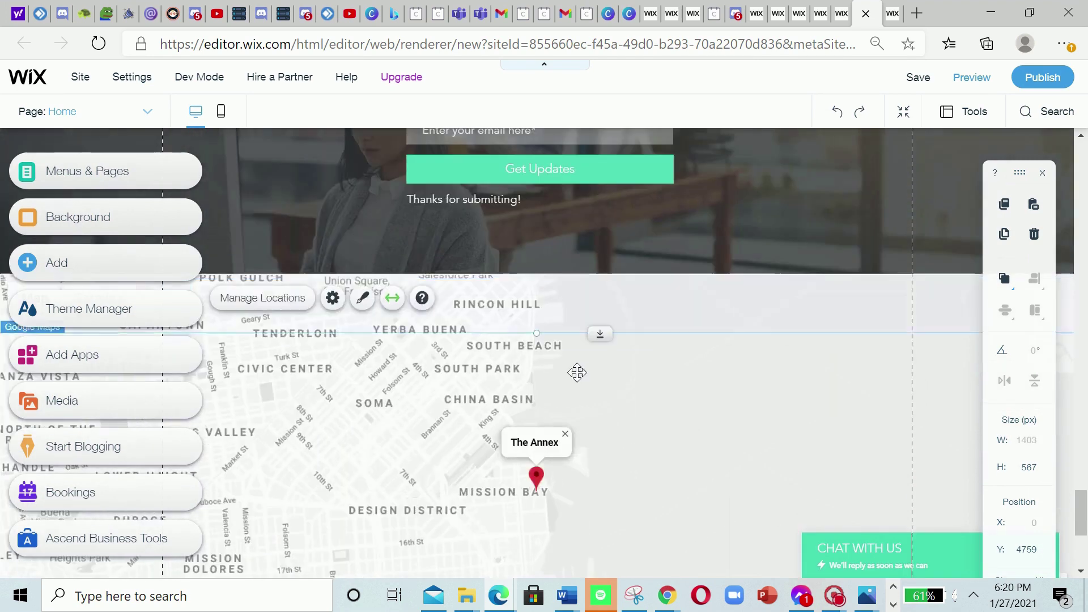
scroll(577, 366, up, 10)
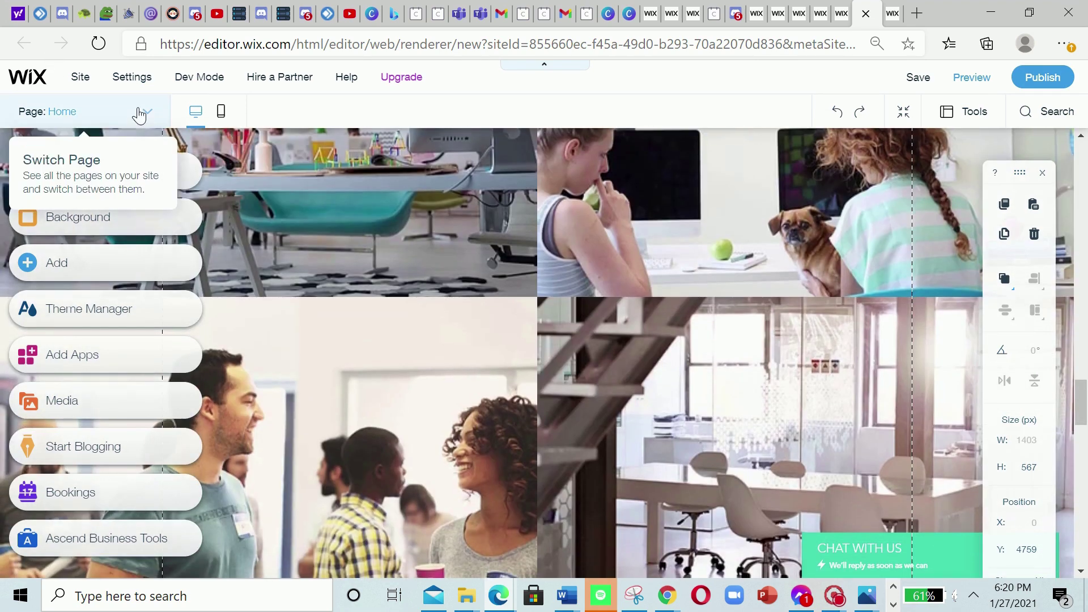
- Add a page named 'Schedule a Meeting' in Manage Pages and drag it below Book Online
click(140, 114)
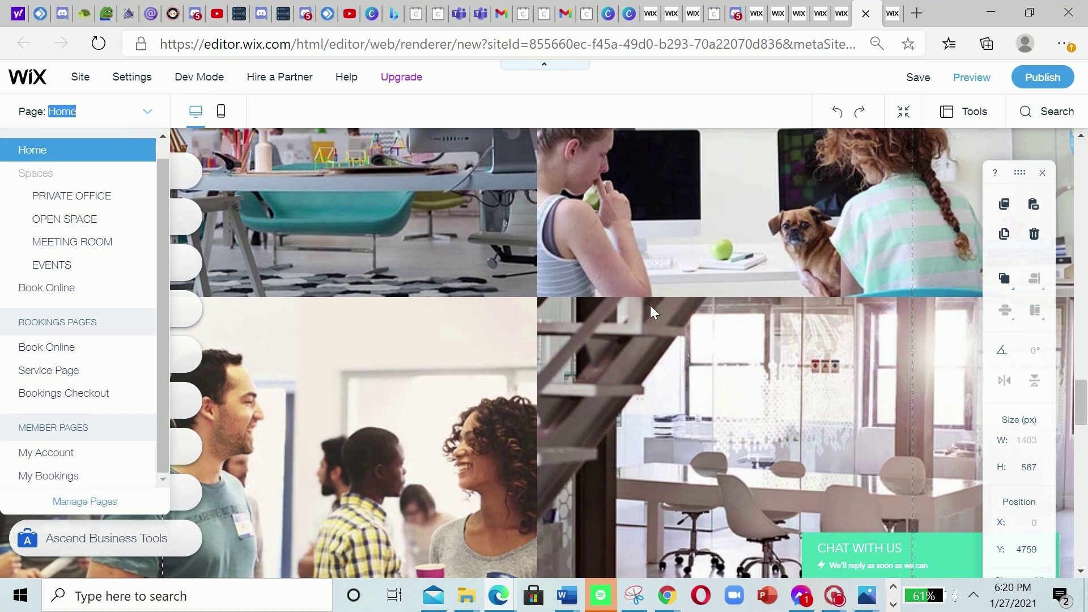
click(99, 502)
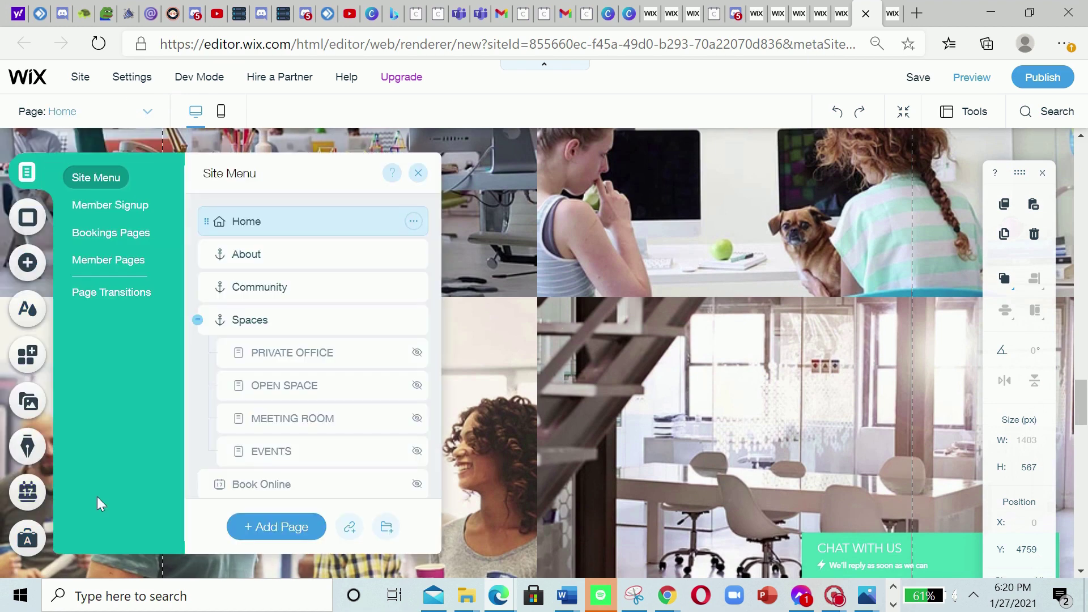
click(292, 527)
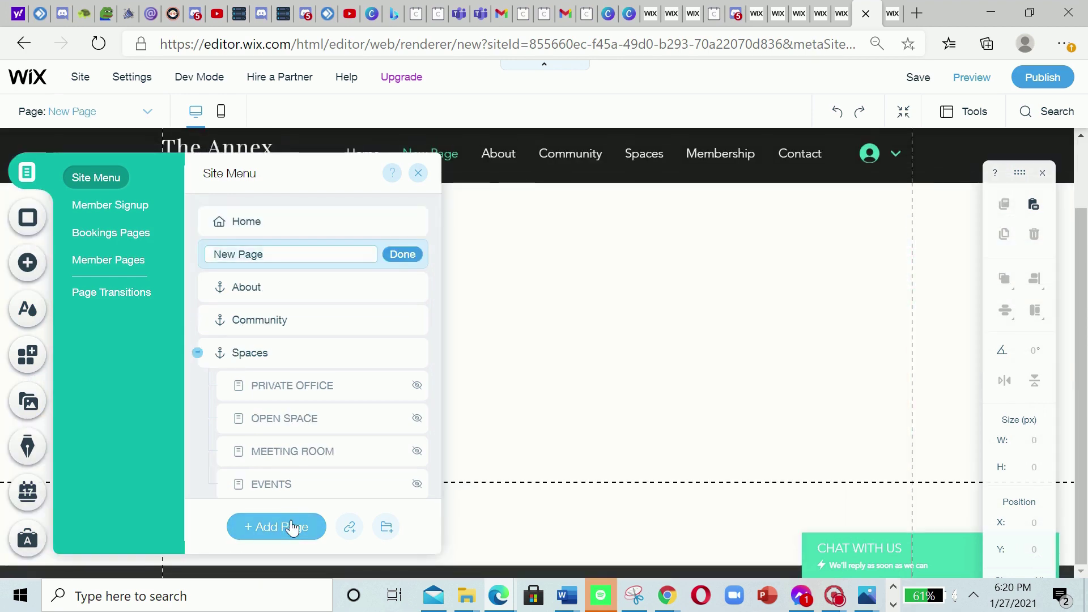
text(A)
key(BackSpace)
text(Schedule a Meeting)
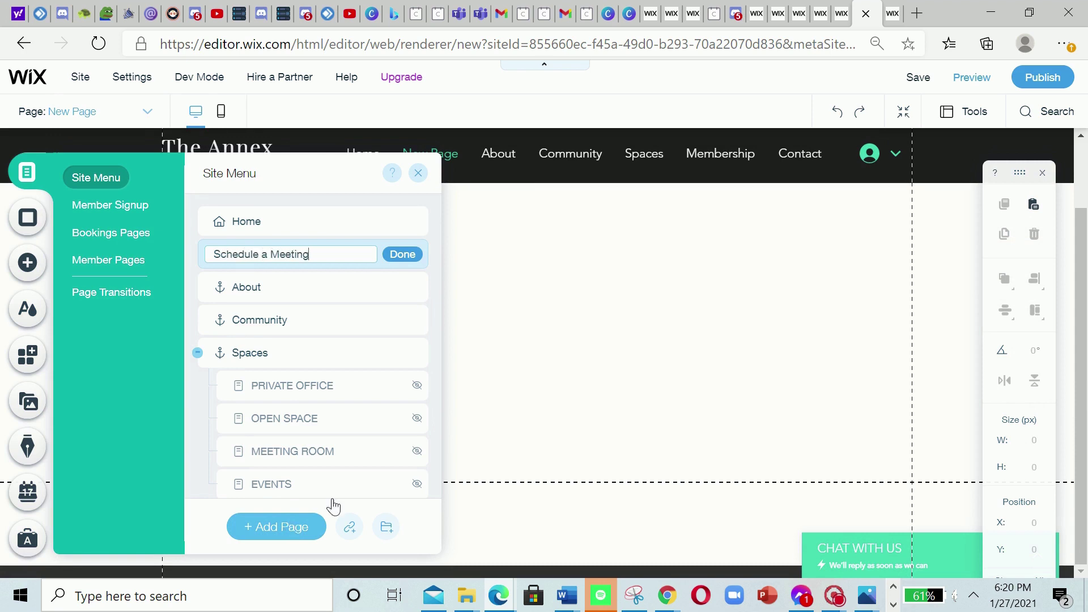
click(413, 264)
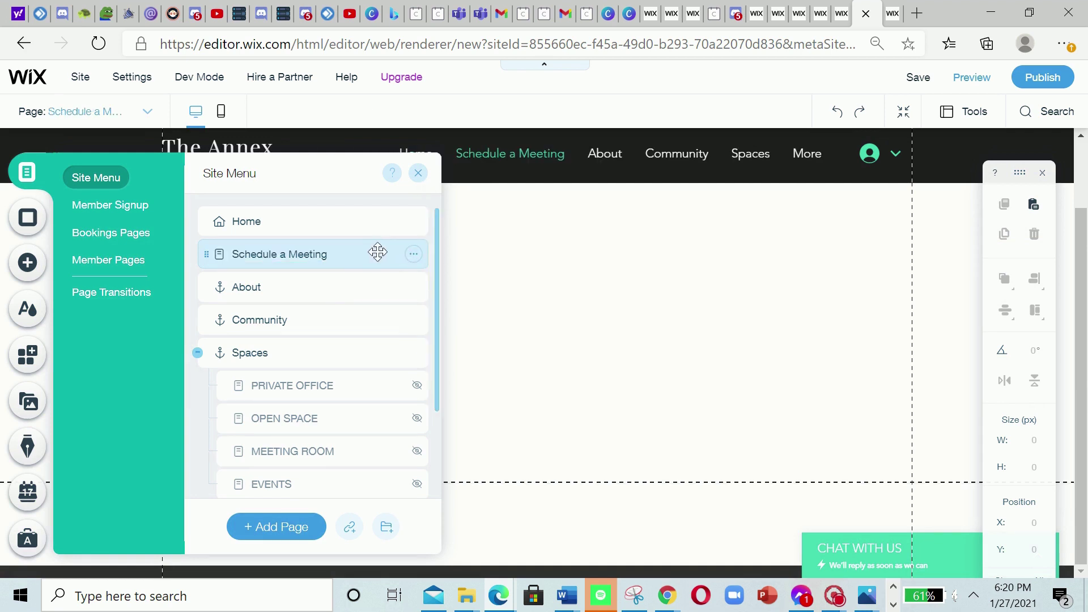
drag(376, 252, 348, 517)
scroll(372, 343, down, 2)
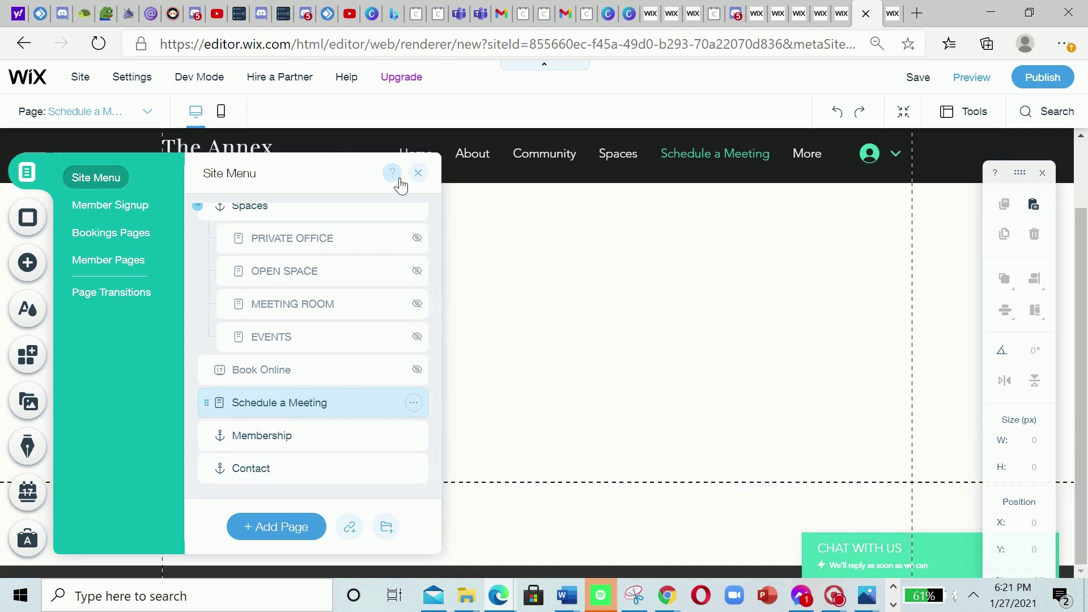
- Add an Embed a Widget HTML element to the Schedule a Meeting page
click(418, 173)
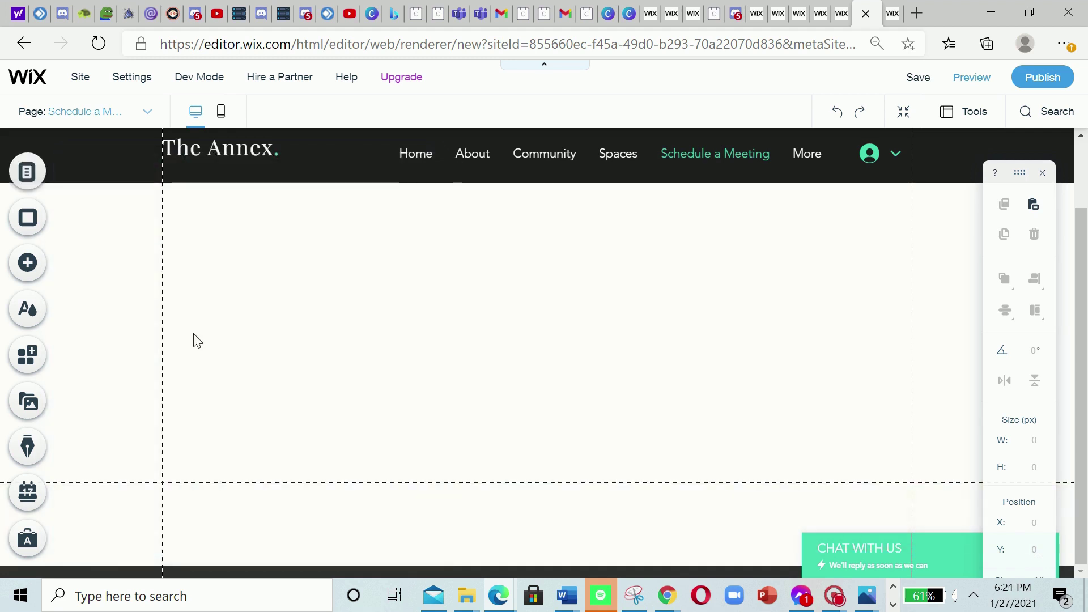
click(44, 267)
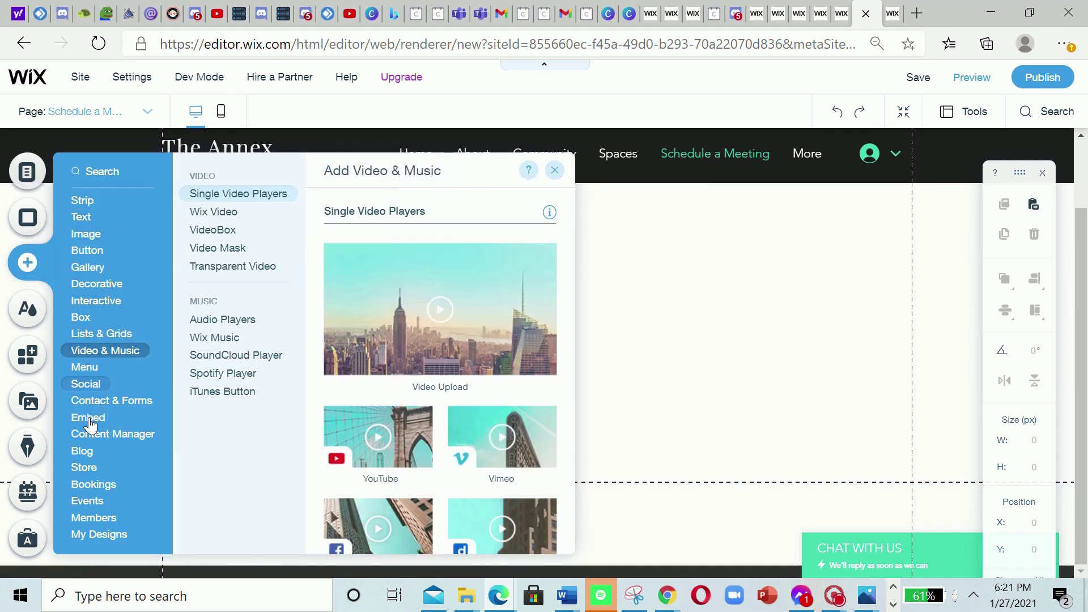
mouse_move(89, 422)
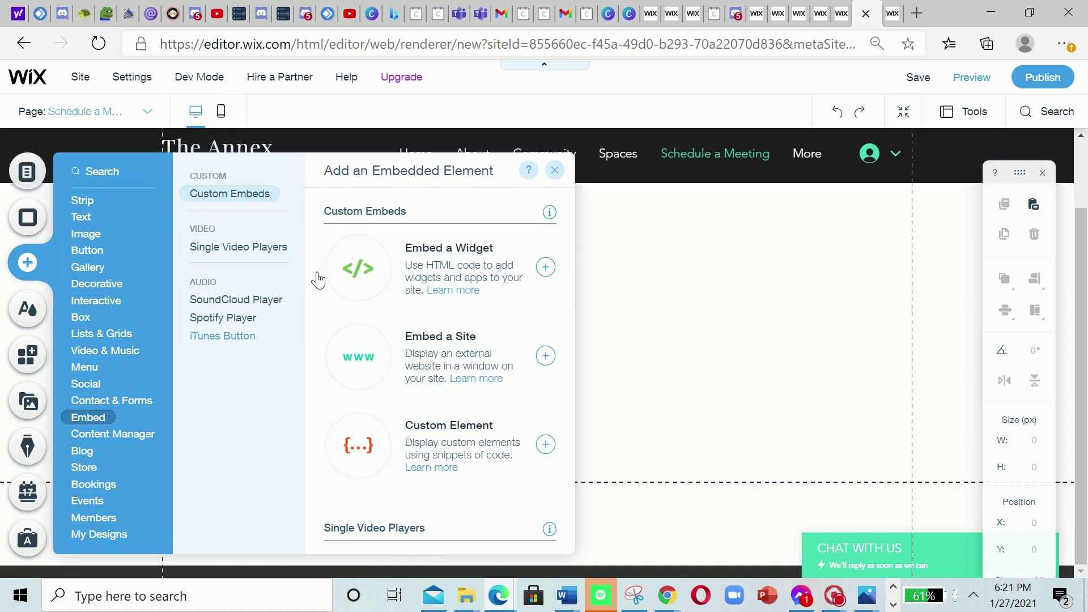
click(553, 272)
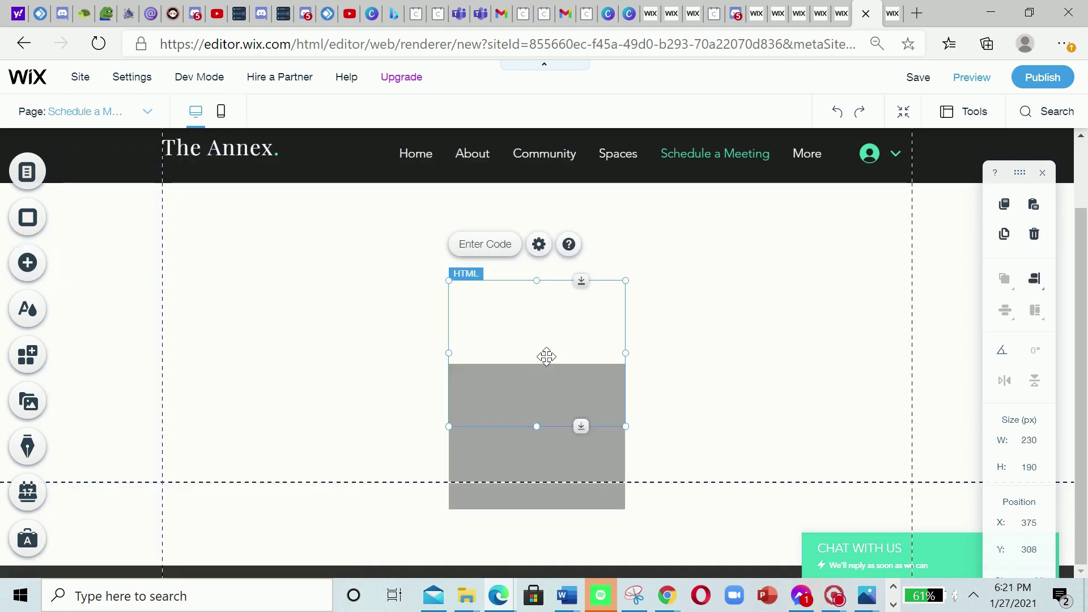
- Move the HTML element up the page and open its code settings
drag(508, 360, 513, 289)
drag(502, 420, 506, 306)
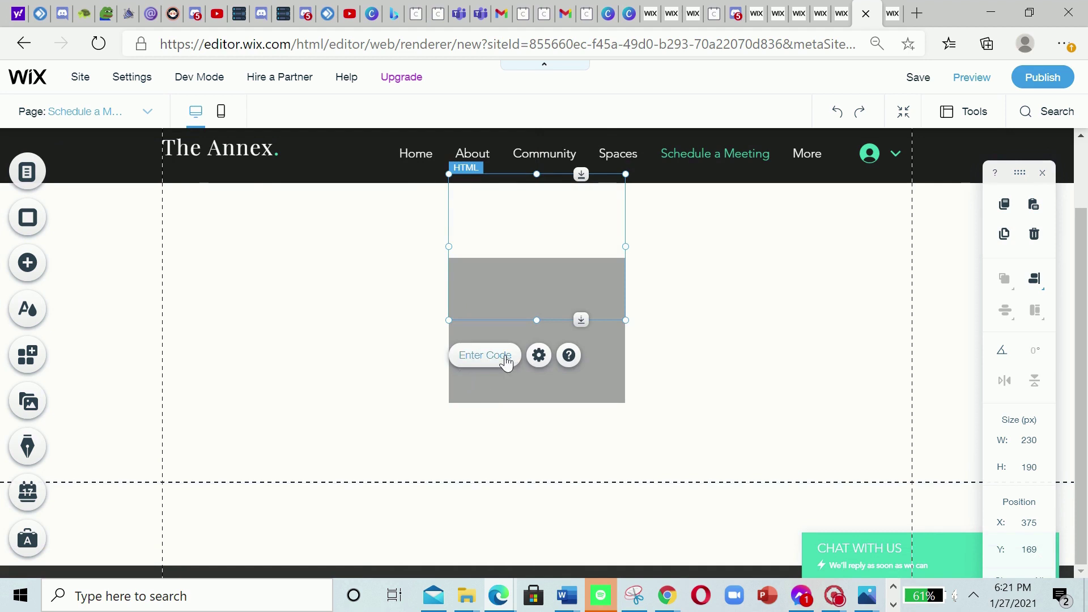
click(506, 360)
drag(831, 211, 563, 202)
click(477, 367)
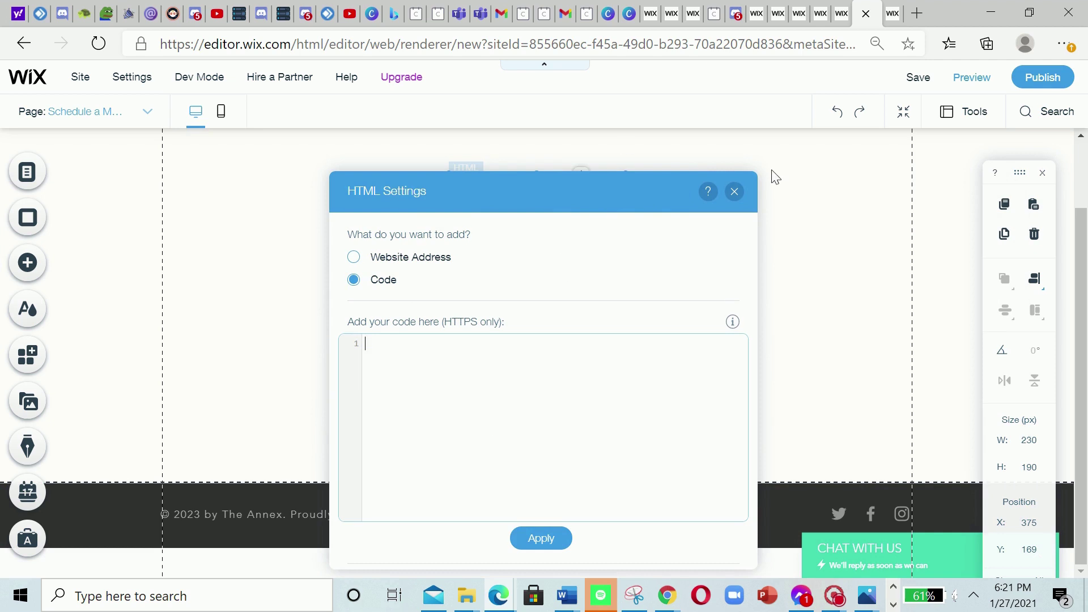
key(ctrl+plus)
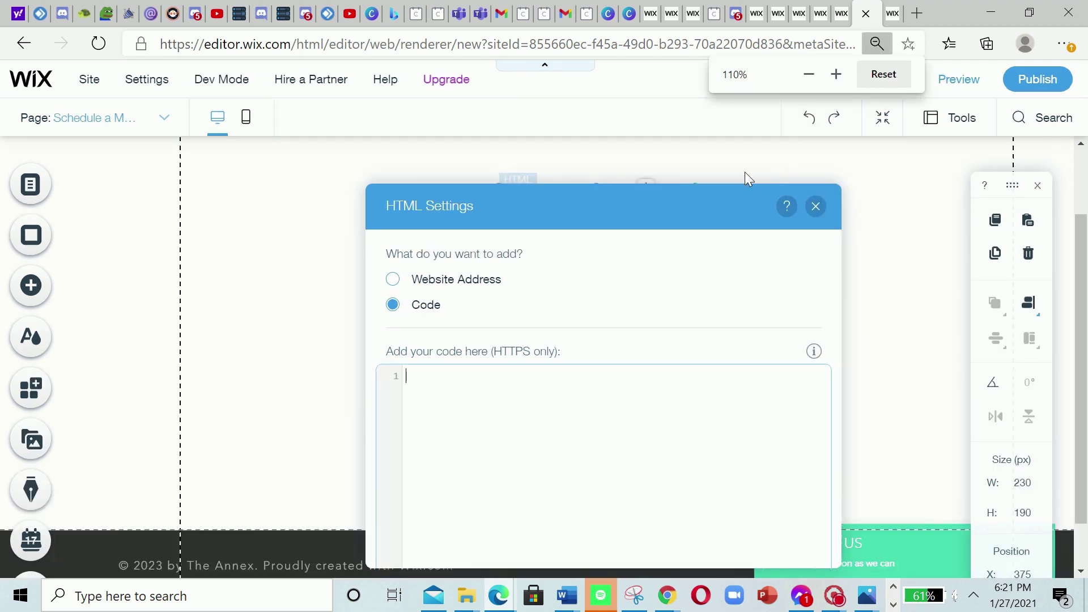
drag(649, 201, 519, 192)
key(ctrl+plus)
key(ctrl+plus)
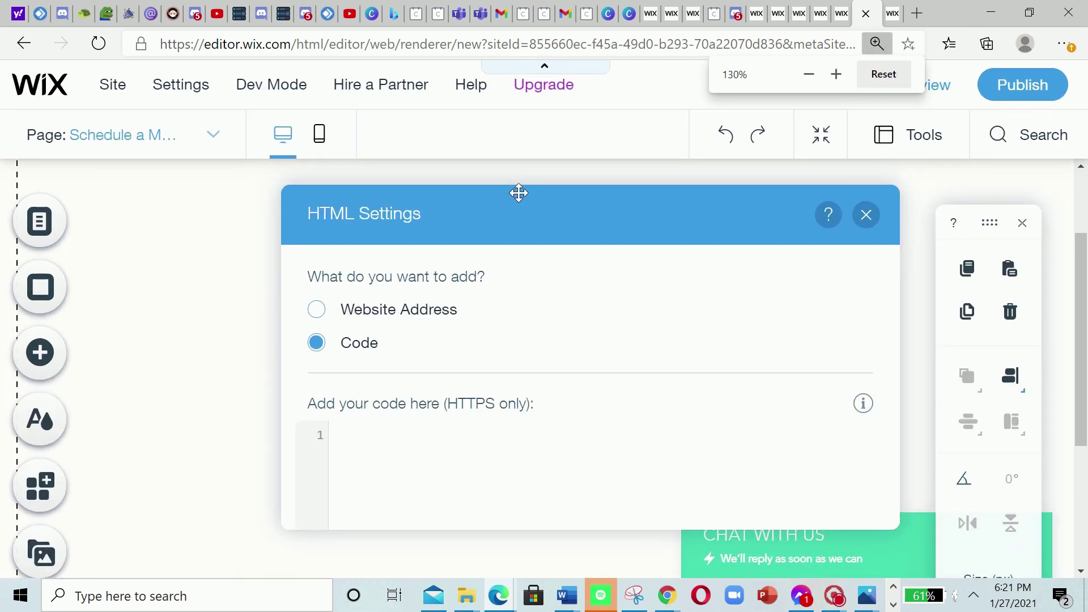
drag(530, 207, 476, 197)
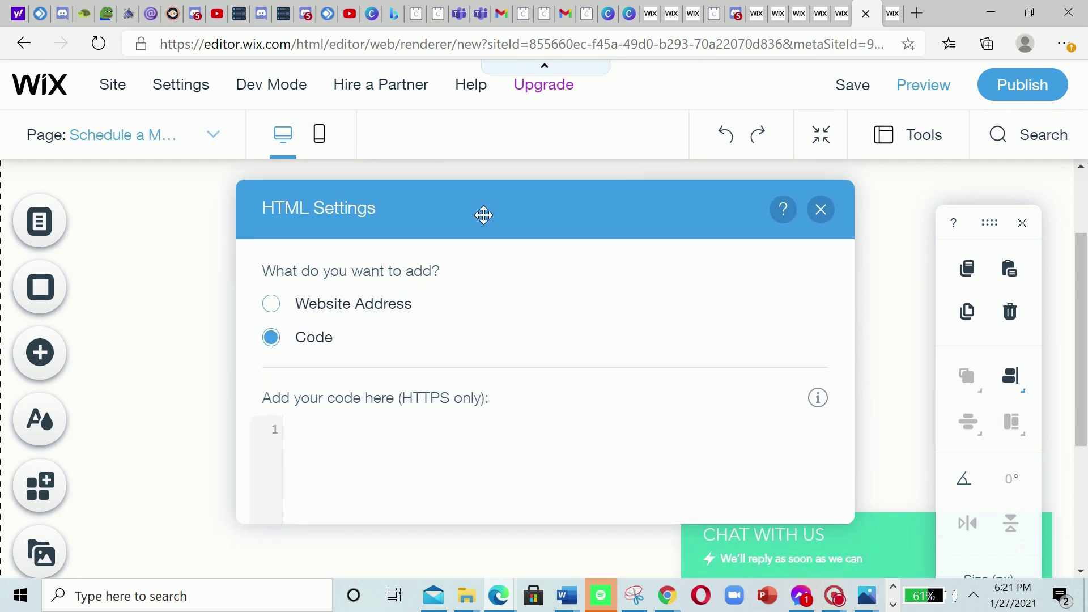
drag(608, 188, 474, 180)
scroll(379, 456, down, 3)
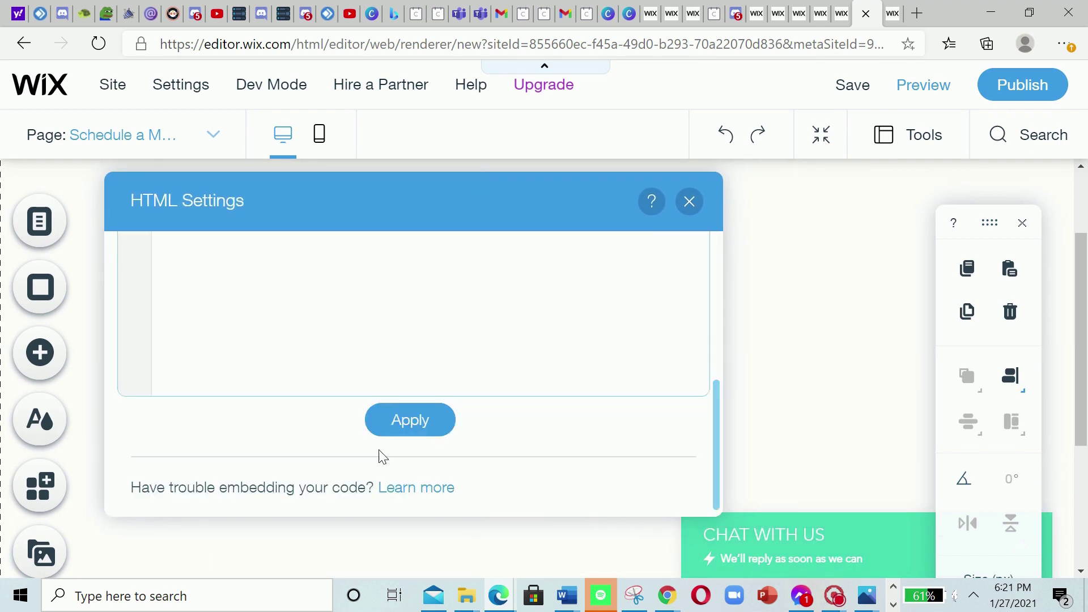
scroll(315, 325, up, 5)
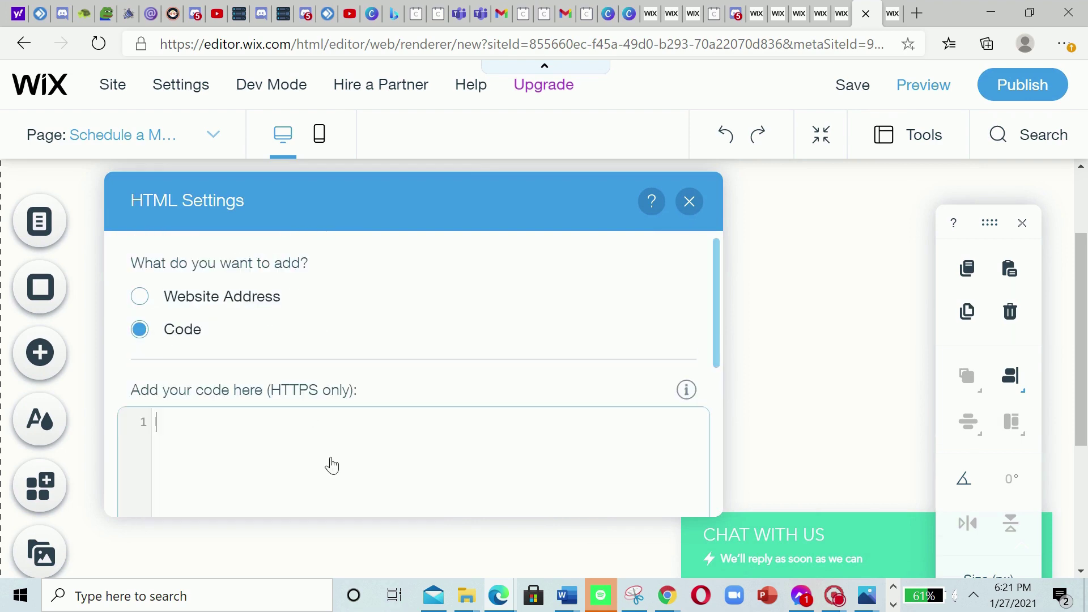
- Paste the Calendly embed code into the HTML Settings code box and look it over
text(<!-- Calendly inline widget begin --> <div class="calendly-inline-widget" data-url="https://calendly.com/aggwebtut/aggwebtut-schedule-a-meeting?background_color=2000ff&text_color=ffffff&primary_color=00e0ff" style="min-width:320px;height:630px;"></div> <script type="text/javascript" src="https://assets.calendly.com/assets/external/widget.js"></script> <!-- Calendly inline widget end -->)
scroll(508, 454, down, 5)
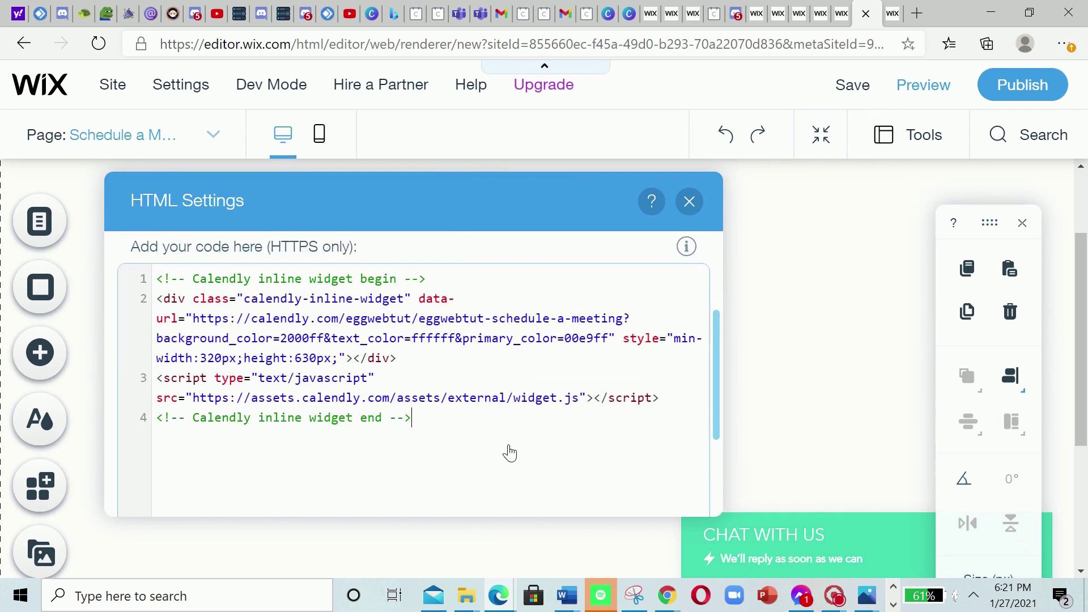
scroll(340, 283, up, 3)
scroll(394, 347, down, 1)
scroll(397, 351, up, 1)
scroll(287, 359, down, 2)
scroll(478, 295, up, 2)
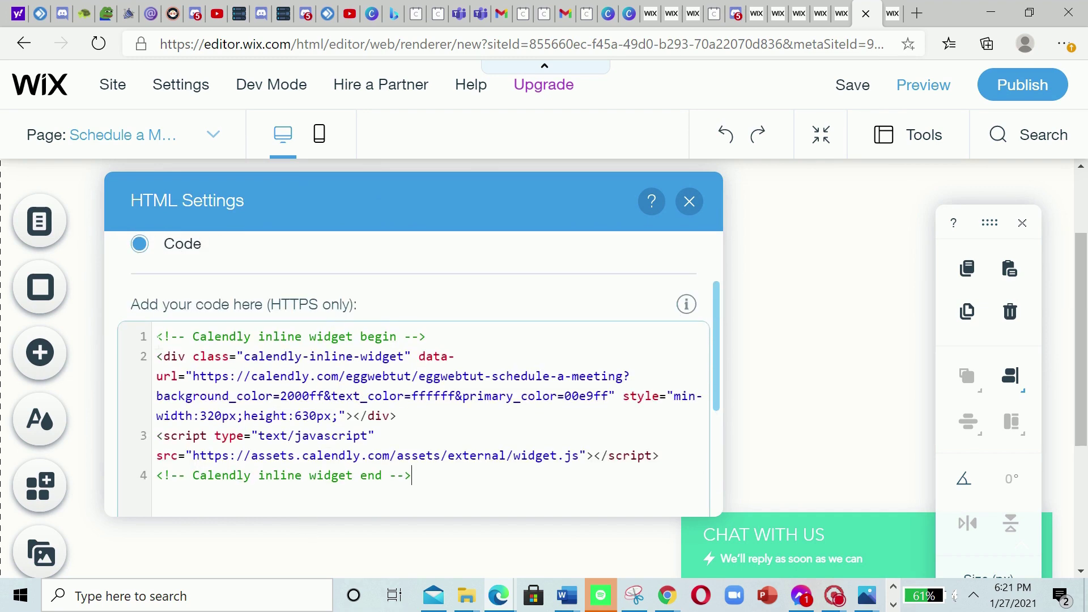
key(ctrl+a)
key(ctrl+c)
scroll(526, 449, down, 2)
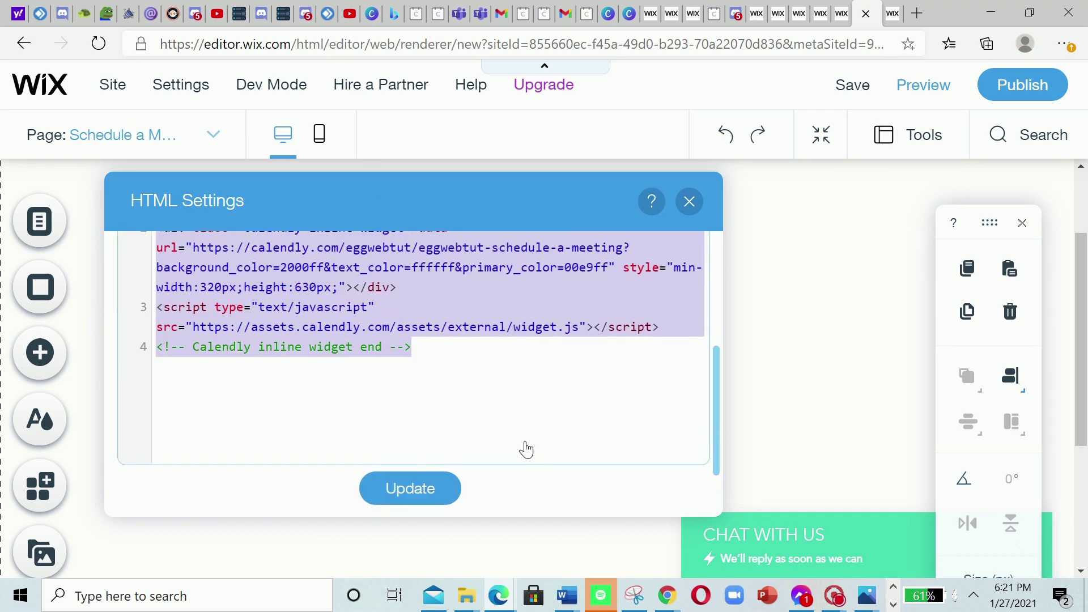
scroll(576, 476, up, 3)
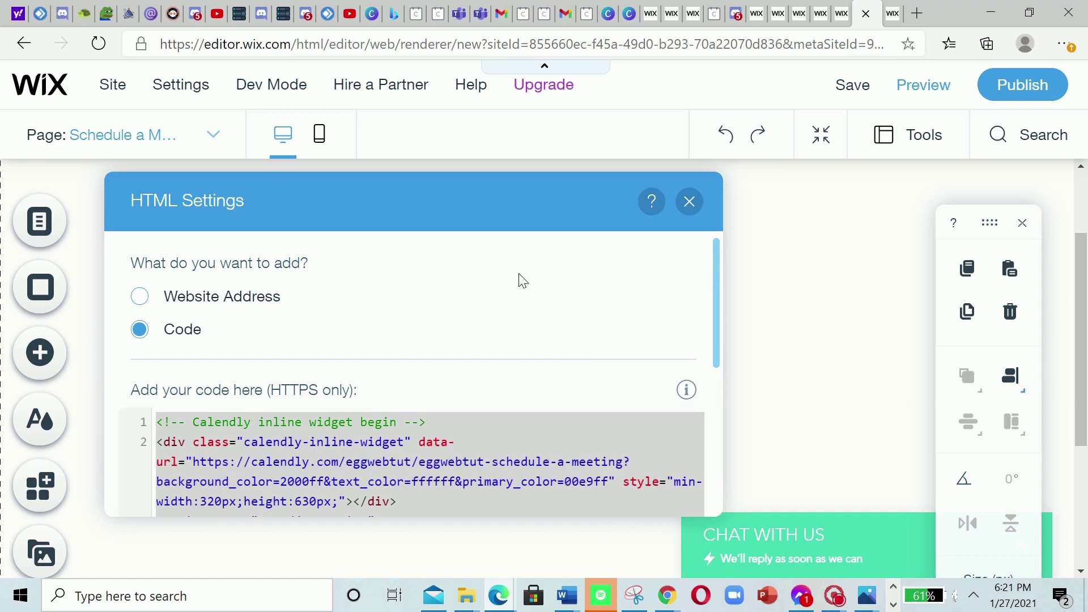
scroll(522, 281, down, 2)
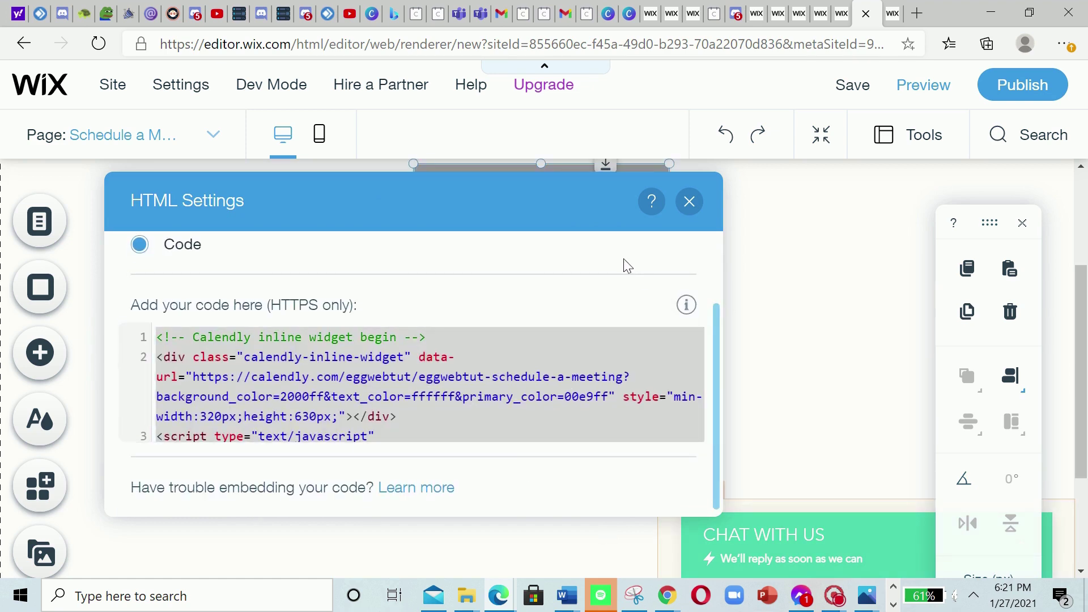
scroll(624, 265, up, 2)
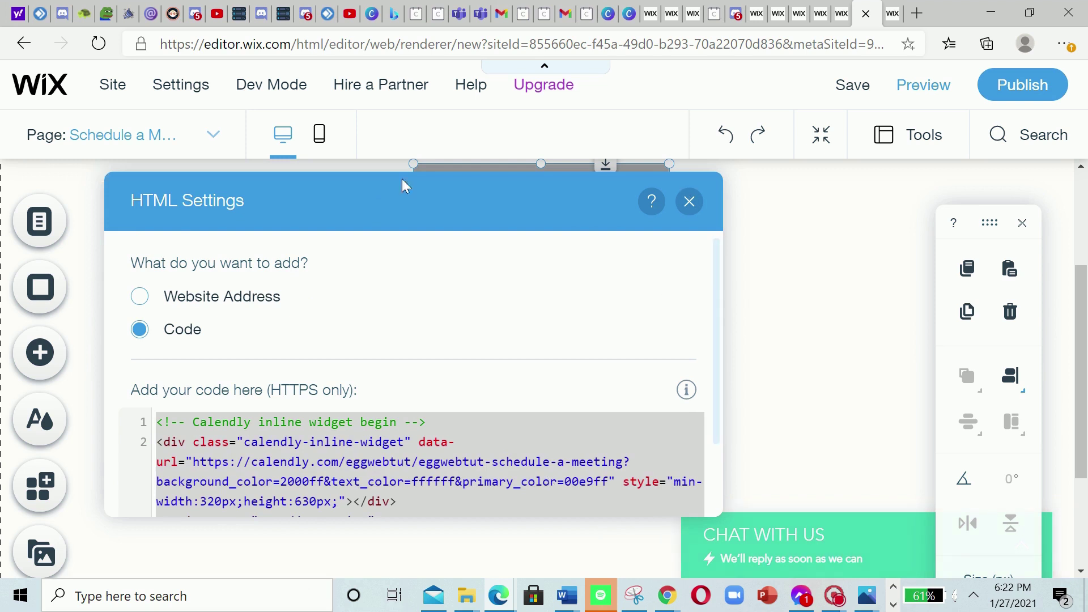
scroll(344, 352, down, 2)
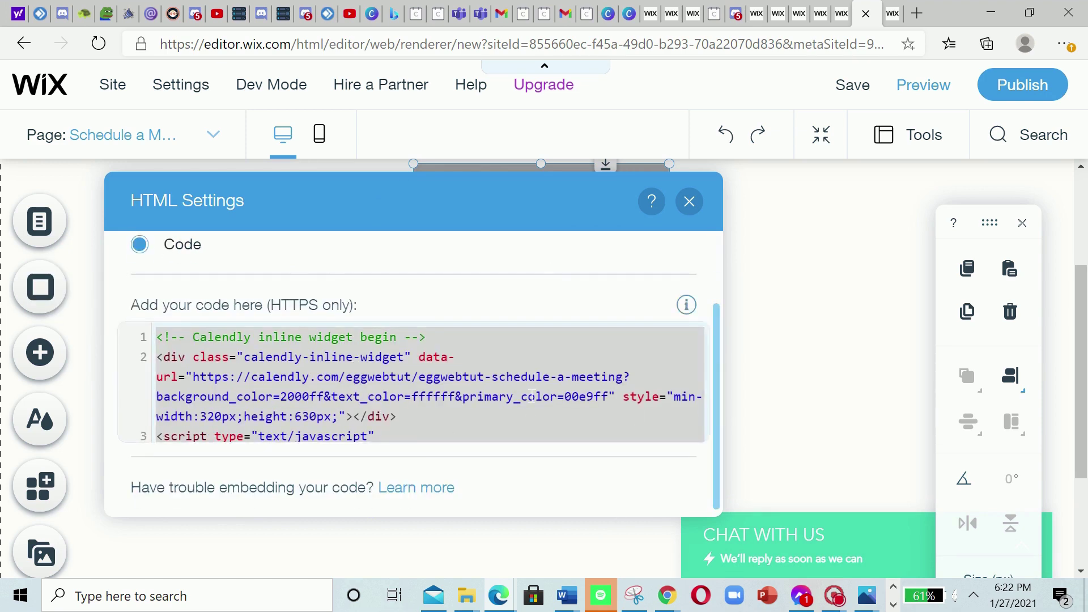
scroll(561, 371, up, 2)
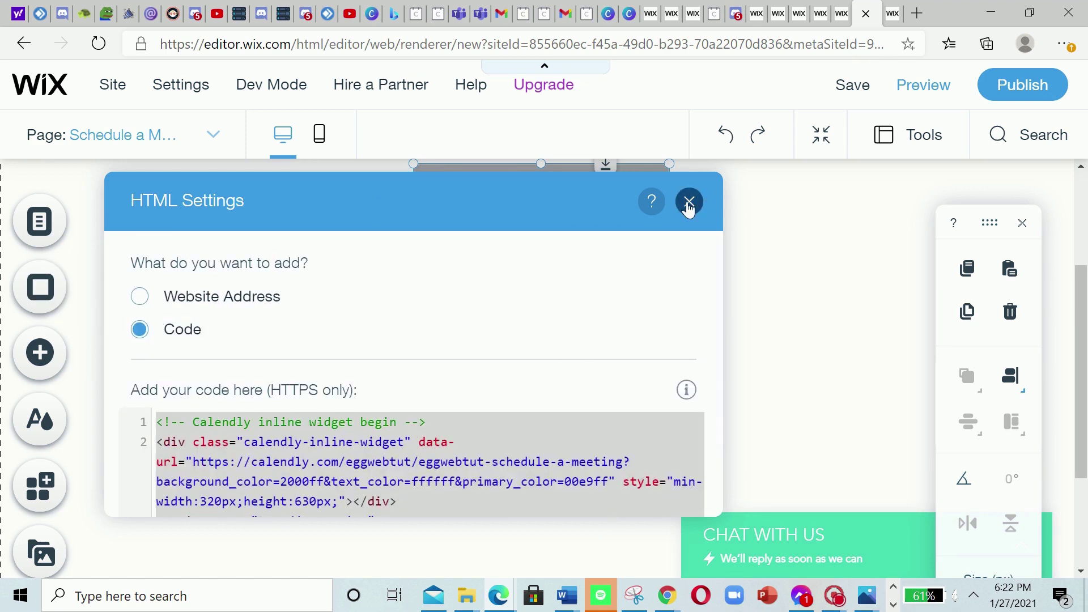
- Paste the Calendly code again into the reopened code settings and apply it with Update
click(689, 203)
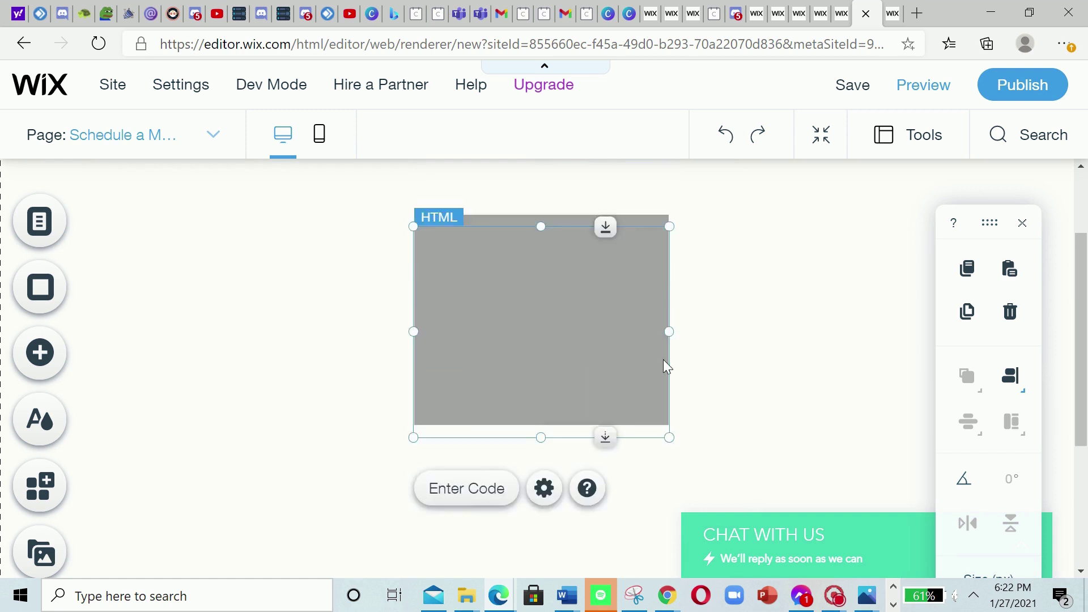
click(545, 489)
scroll(605, 384, down, 2)
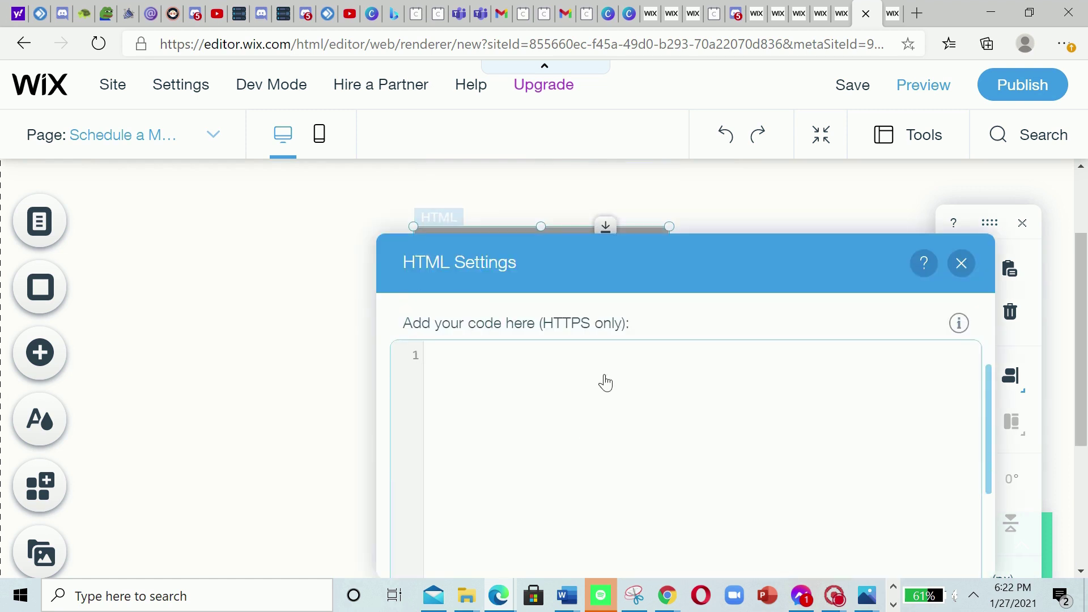
key(ctrl+v)
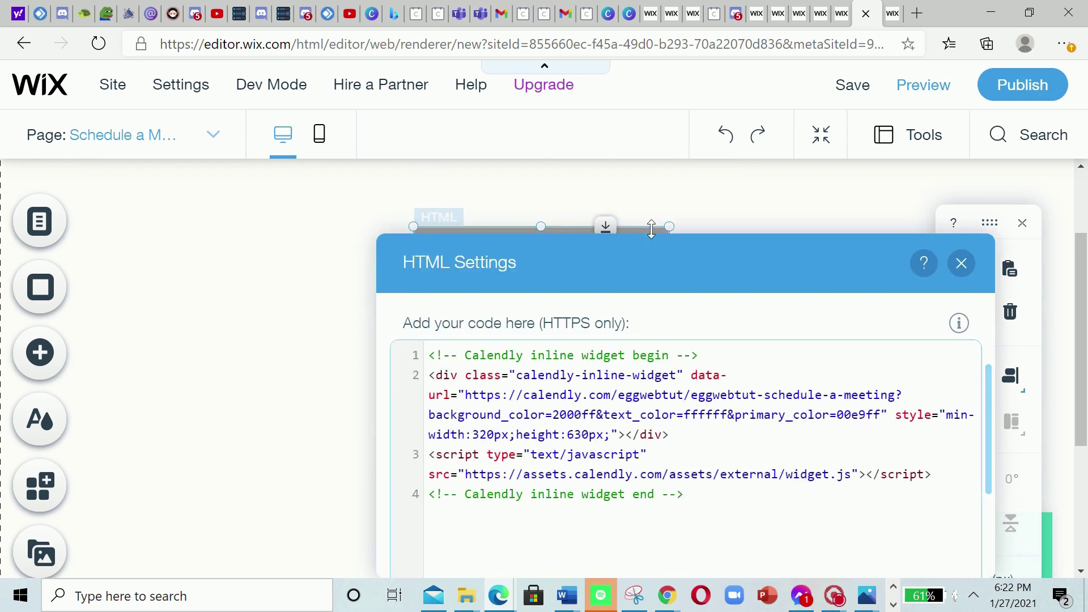
scroll(598, 447, down, 3)
click(671, 488)
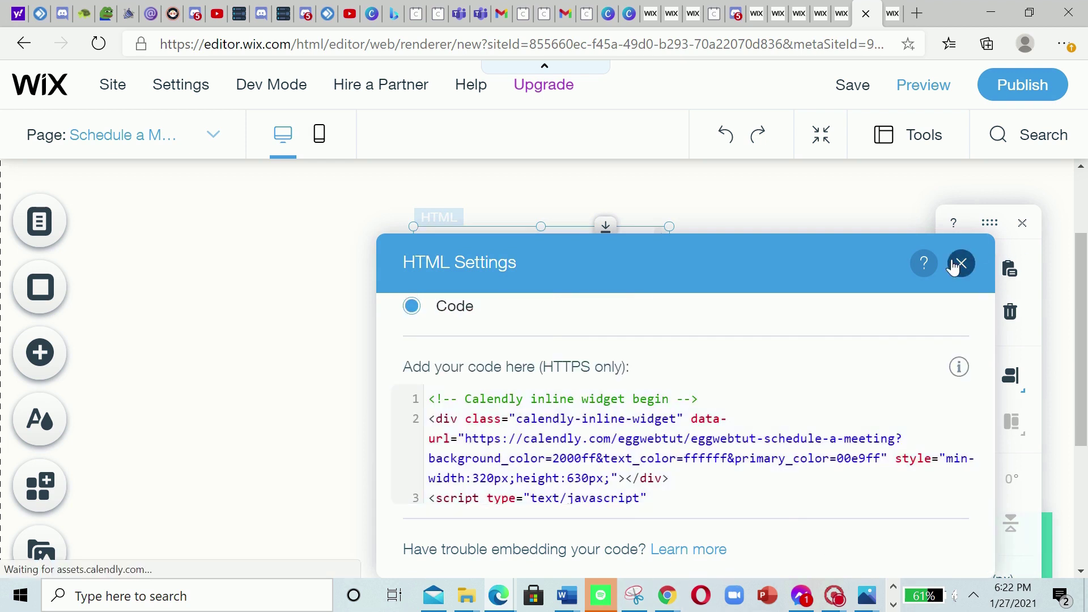
click(958, 264)
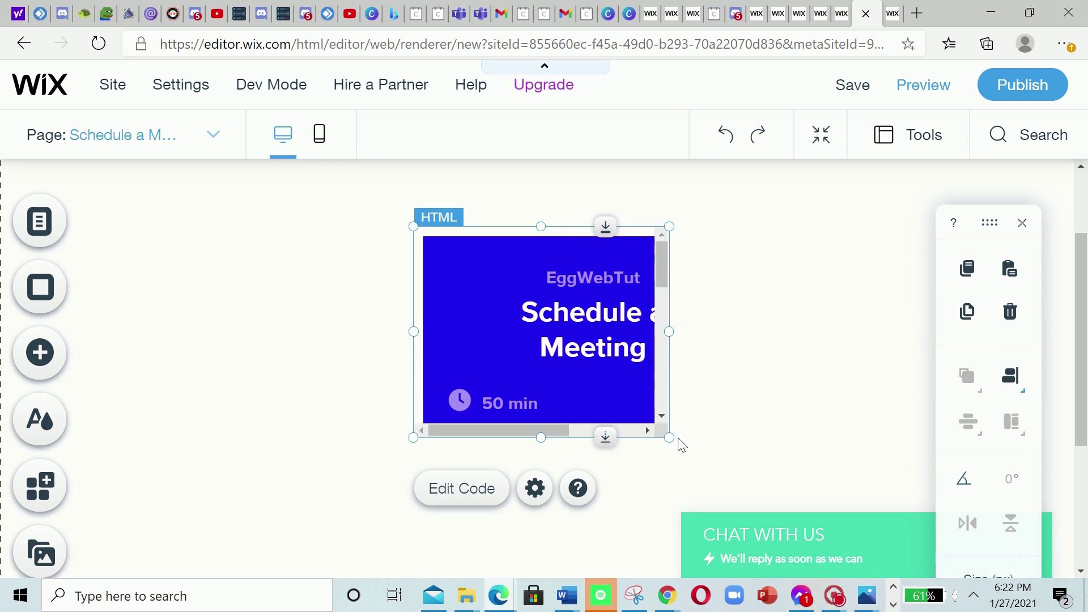
- Zoom the browser back to 100% and stretch the Calendly widget larger
key(ctrl+minus)
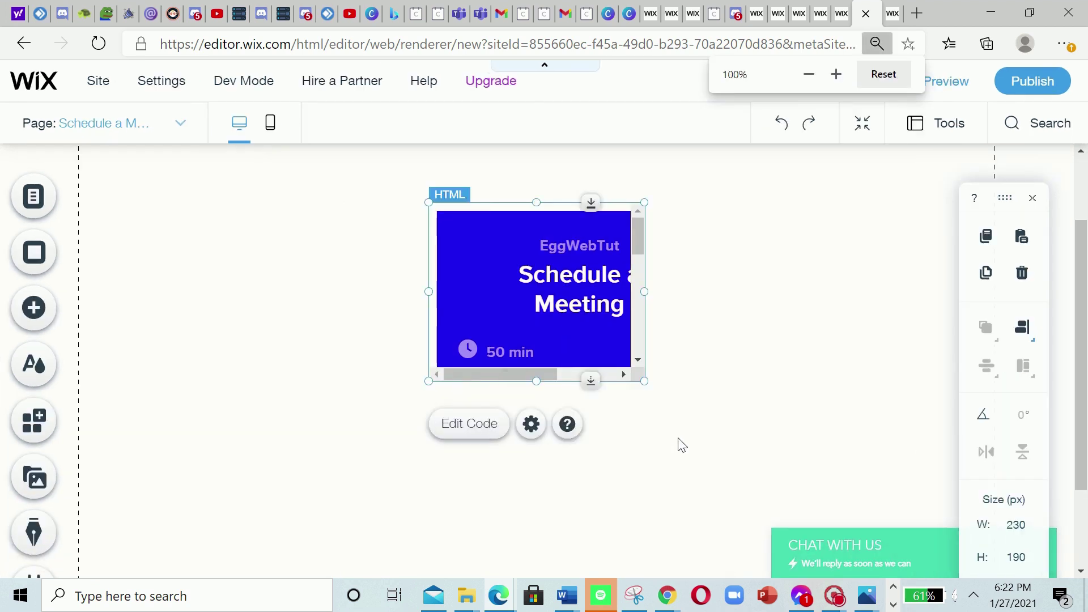
key(ctrl+minus)
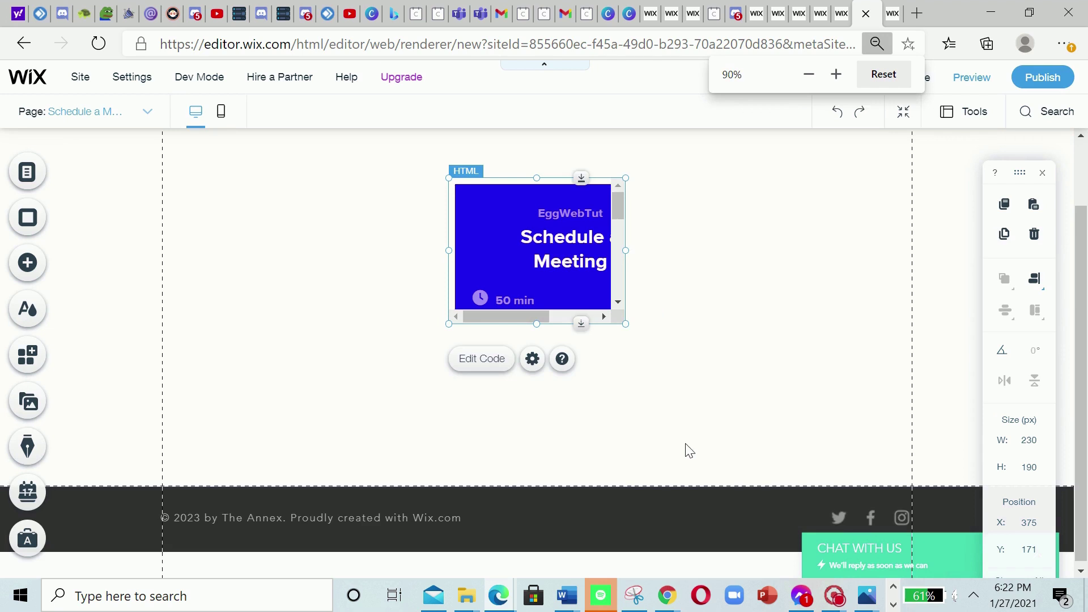
scroll(567, 318, up, 2)
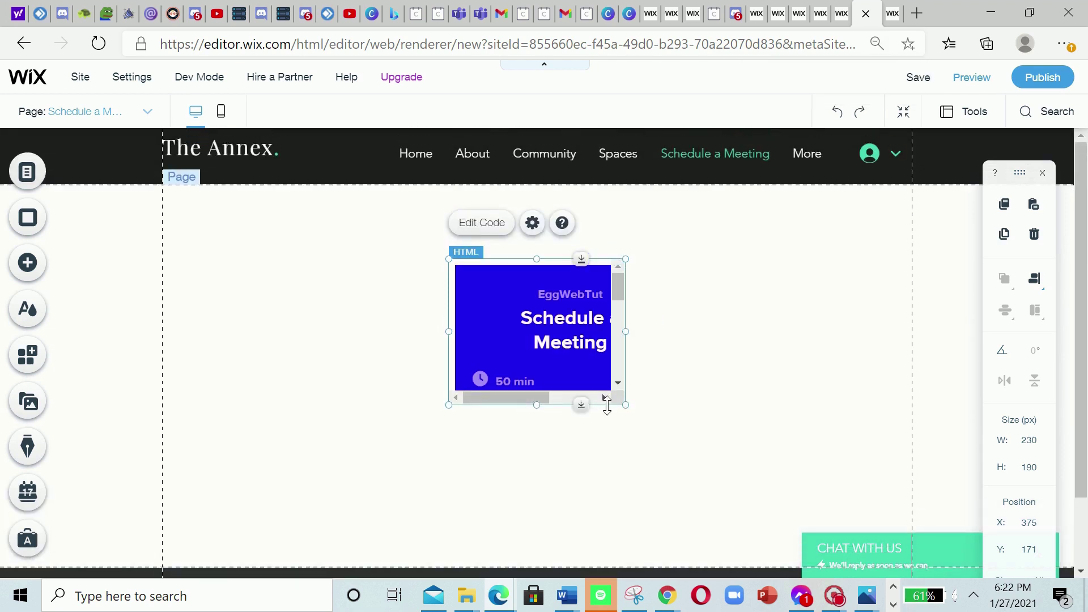
drag(623, 405, 789, 523)
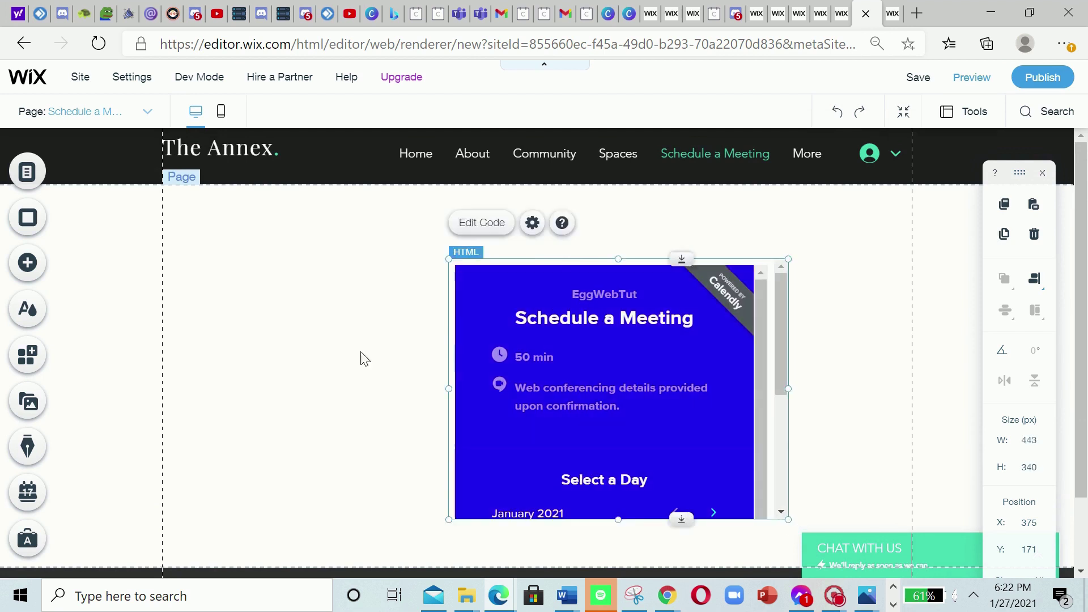
- Select and adjust the footer strip below the Calendly widget
scroll(342, 469, down, 2)
drag(611, 511, 601, 595)
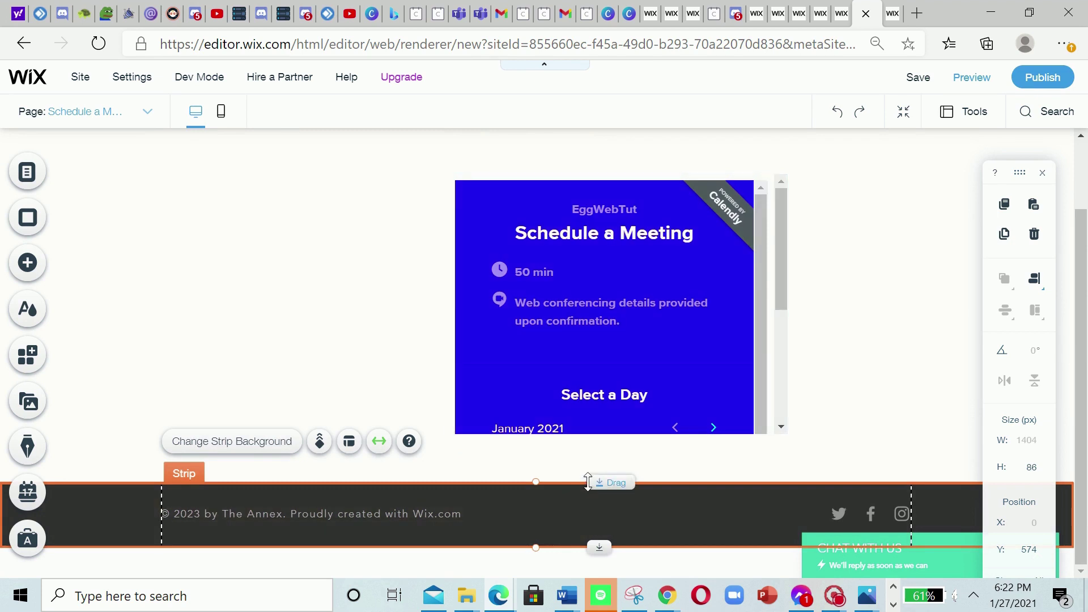
click(587, 482)
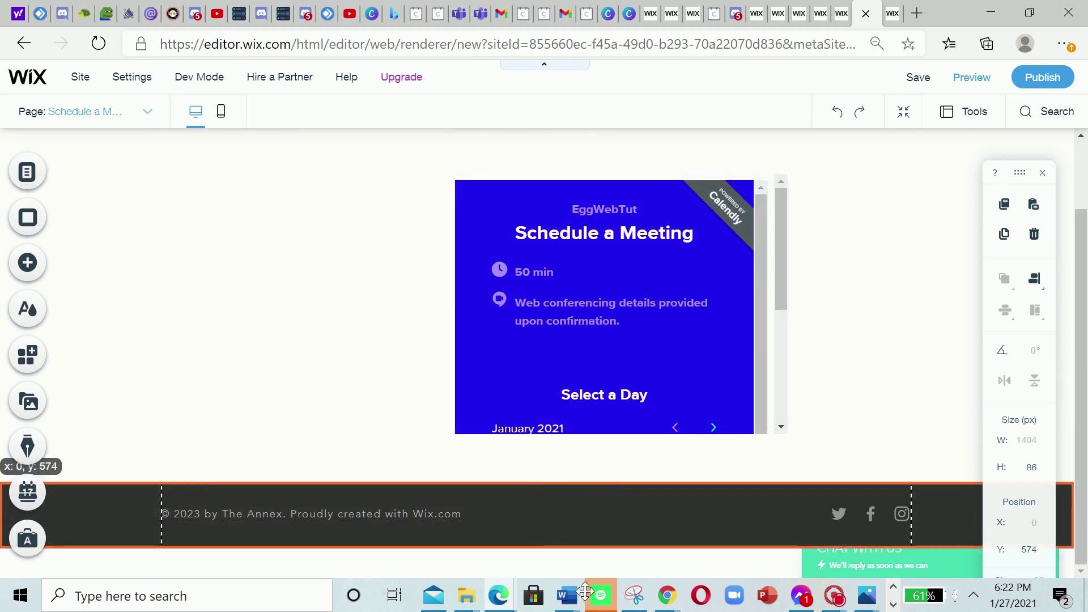
click(695, 461)
click(305, 478)
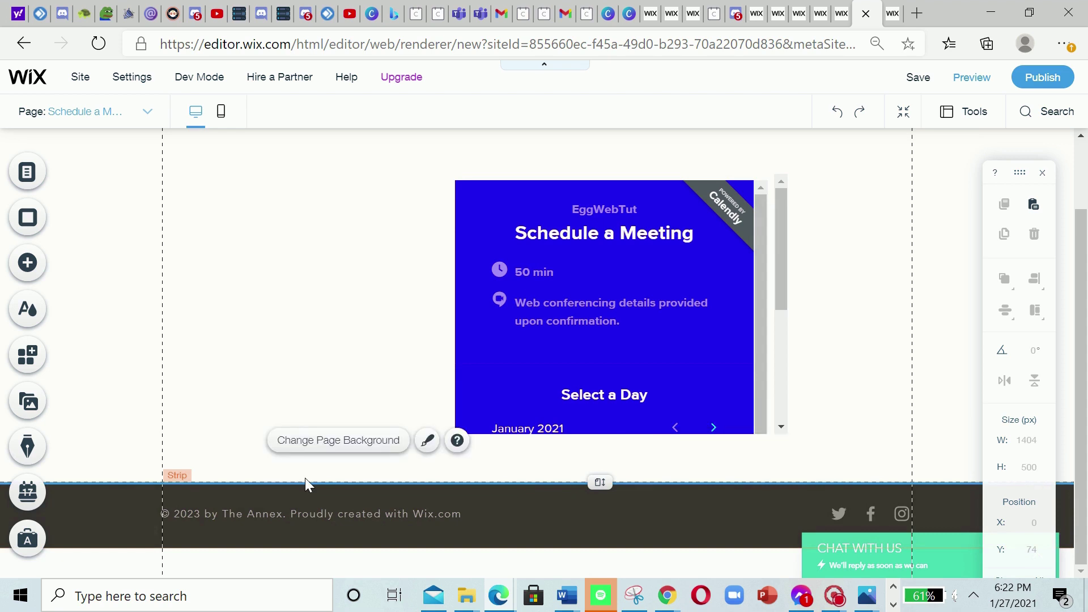
click(120, 502)
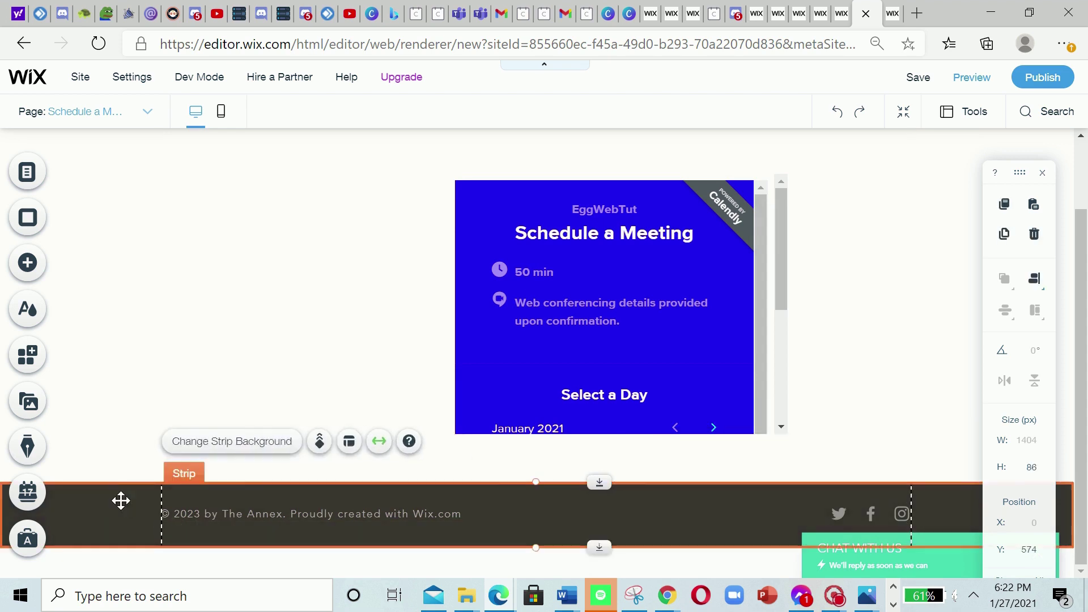
drag(119, 501, 151, 498)
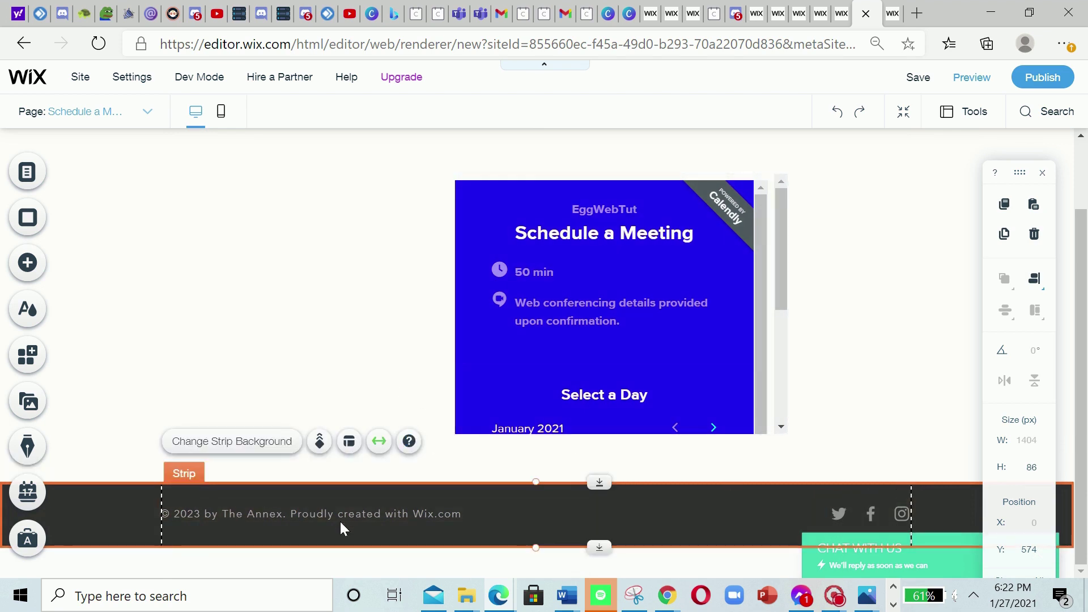
click(408, 480)
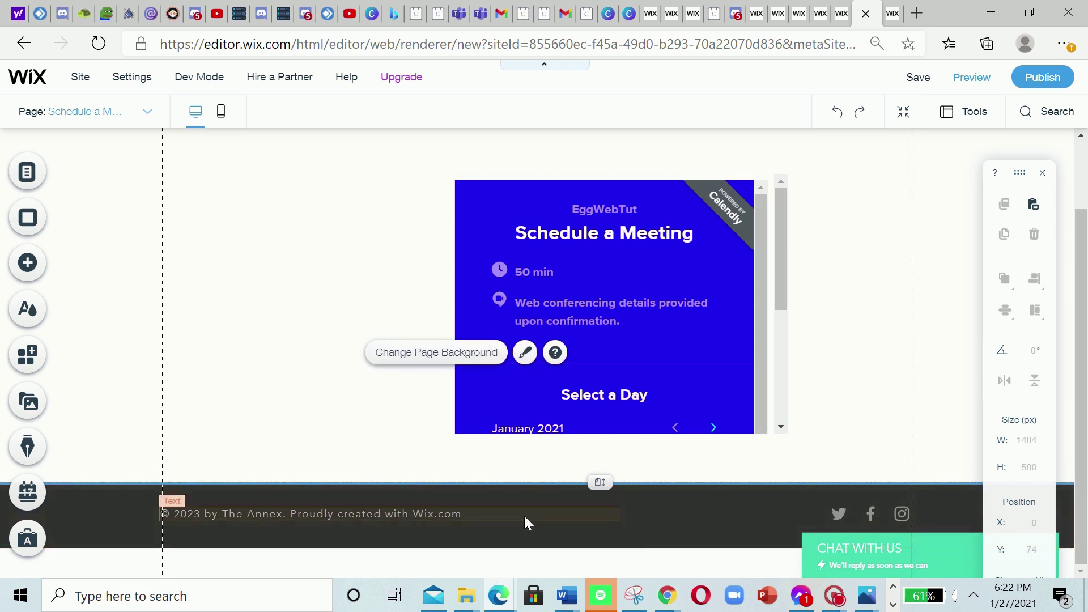
- Drag the Calendly widget's top-left handle out to enlarge it to 1423 × 542 px
click(604, 315)
scroll(610, 314, up, 2)
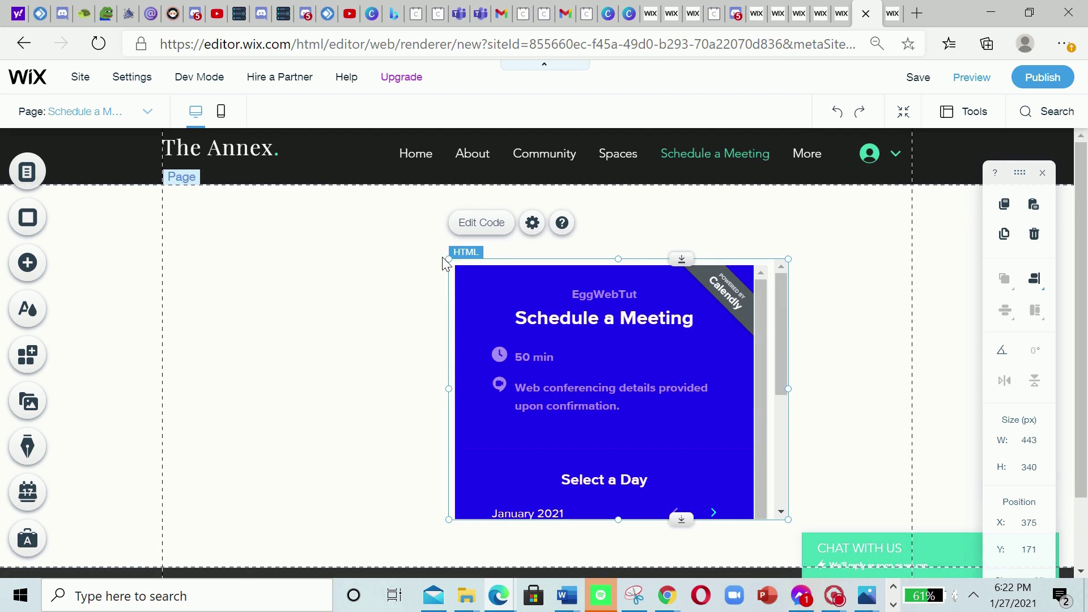
mouse_move(446, 256)
mouse_down()
mouse_move(163, 170)
mouse_move(87, 182)
mouse_move(3, 144)
mouse_move(2, 121)
mouse_move(3, 139)
mouse_up()
- Widen the Calendly HTML element across the full page to 1423 px
drag(787, 518, 1085, 552)
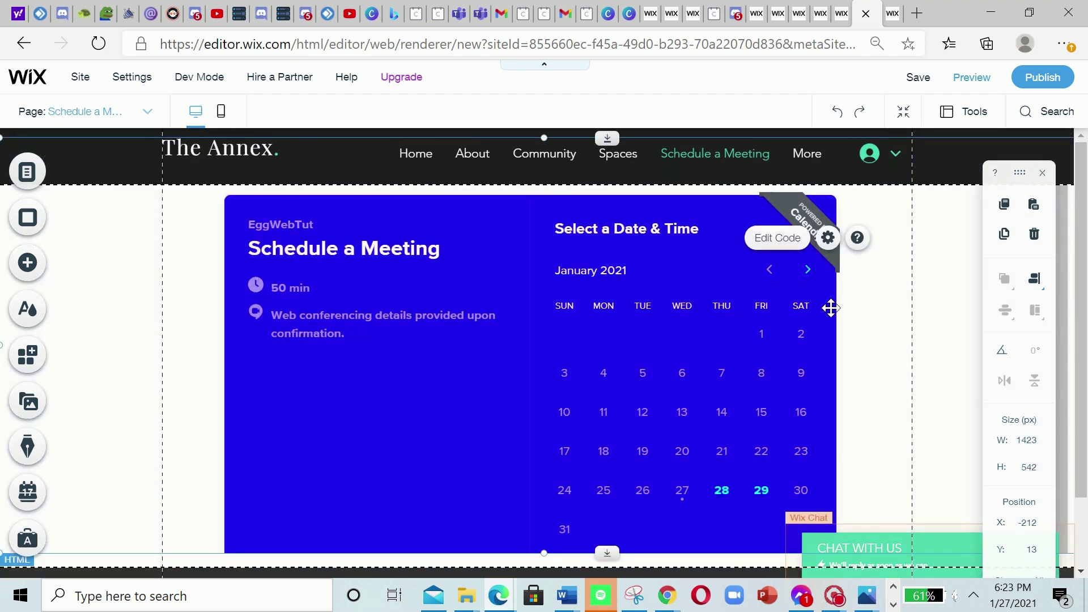
scroll(766, 372, down, 2)
scroll(709, 294, up, 2)
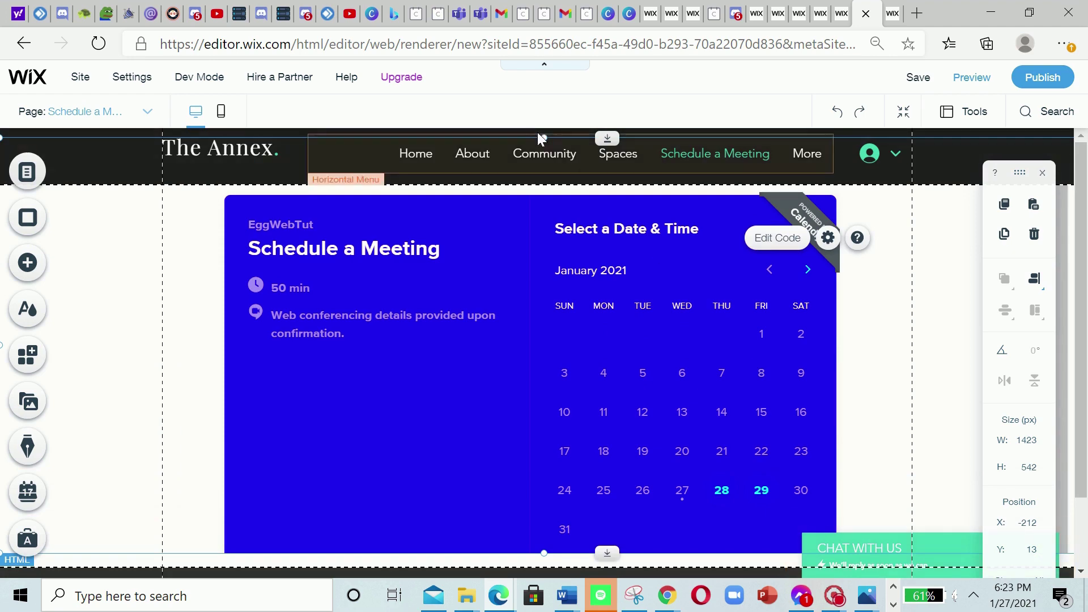
- Move the widget up under the header and resize it to 691 px tall, showing the whole calendar
mouse_move(545, 139)
mouse_down()
mouse_move(550, 170)
mouse_move(533, 201)
mouse_up()
mouse_move(586, 306)
mouse_down()
mouse_move(603, 282)
mouse_move(583, 294)
mouse_up()
scroll(692, 287, down, 2)
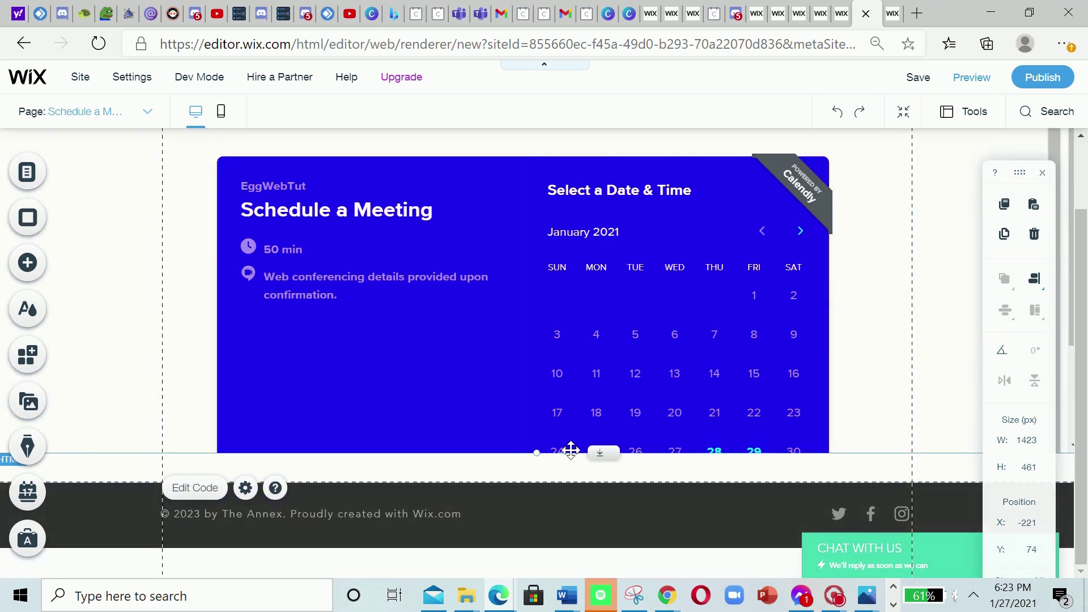
mouse_move(537, 454)
mouse_down()
mouse_move(510, 506)
mouse_move(442, 573)
mouse_up()
scroll(516, 424, down, 2)
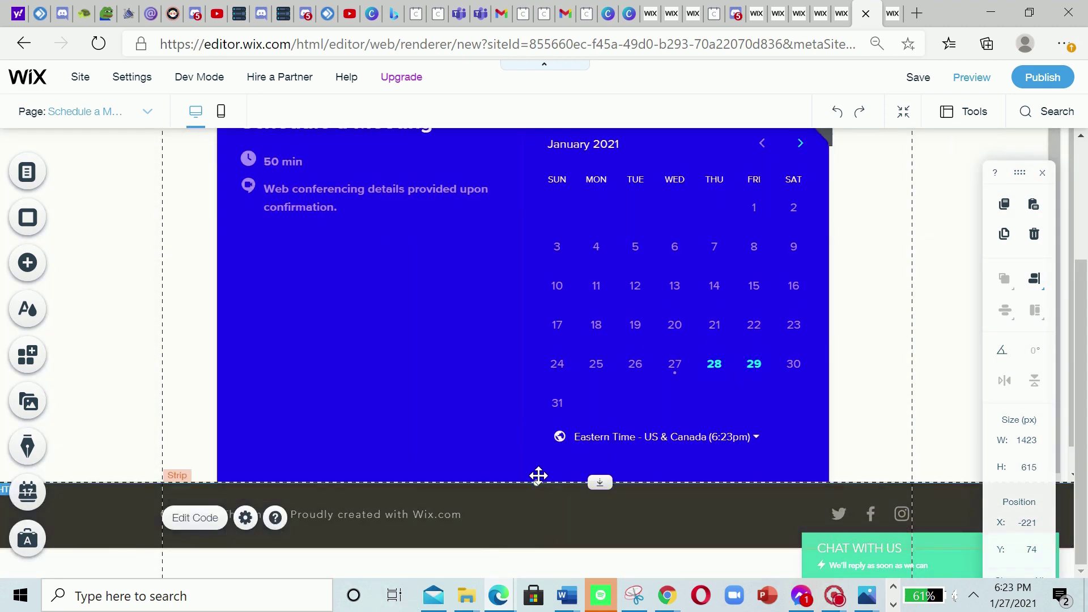
drag(537, 484, 536, 486)
drag(431, 606, 482, 553)
scroll(793, 262, up, 3)
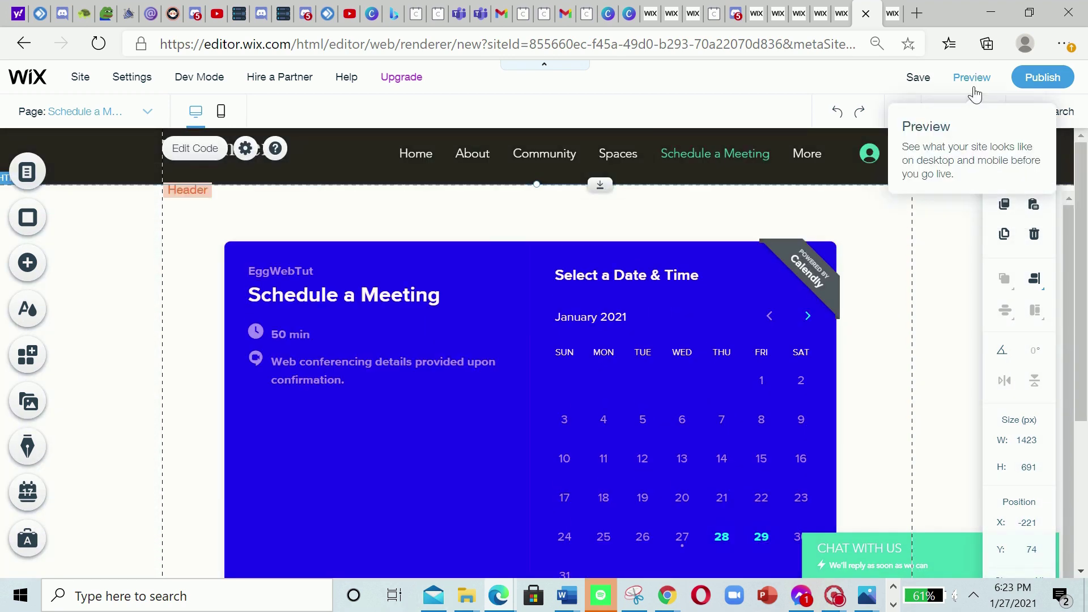
- Preview the page as visitors will see it
click(972, 77)
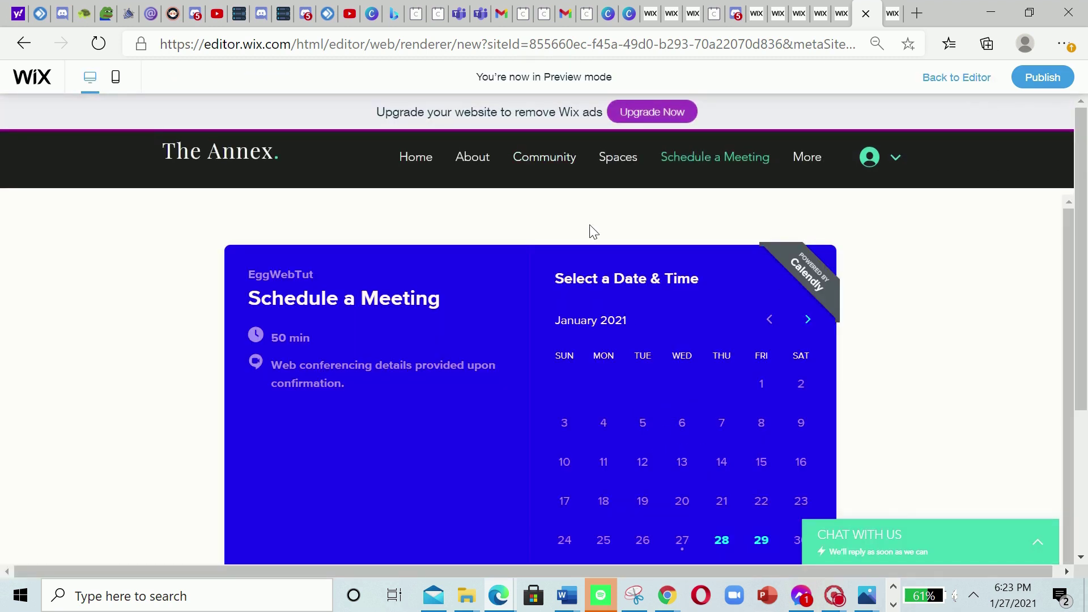
scroll(890, 240, down, 2)
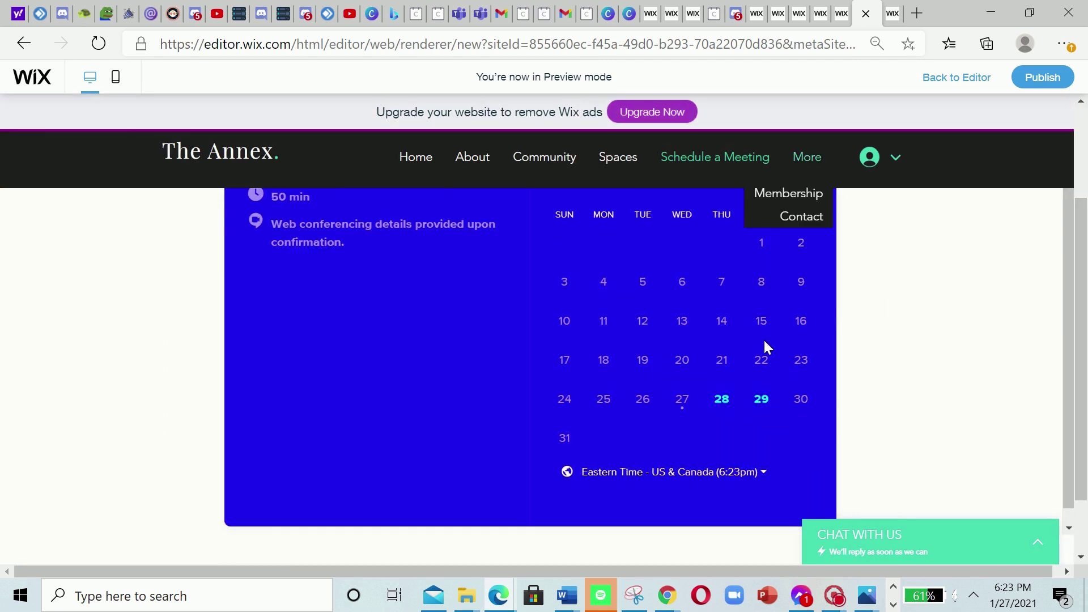
scroll(766, 348, up, 2)
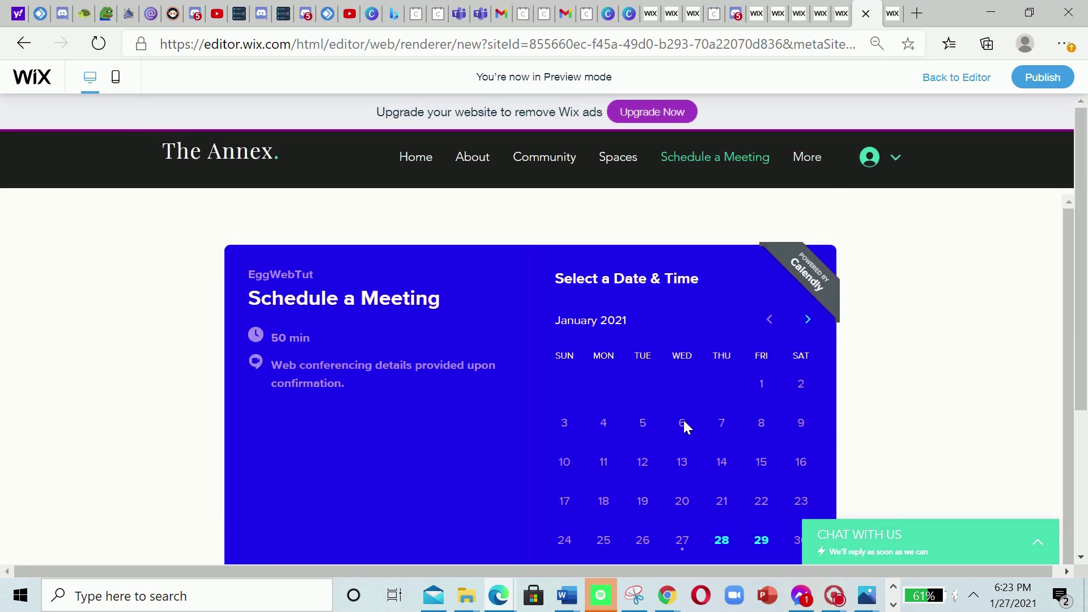
scroll(763, 348, down, 1)
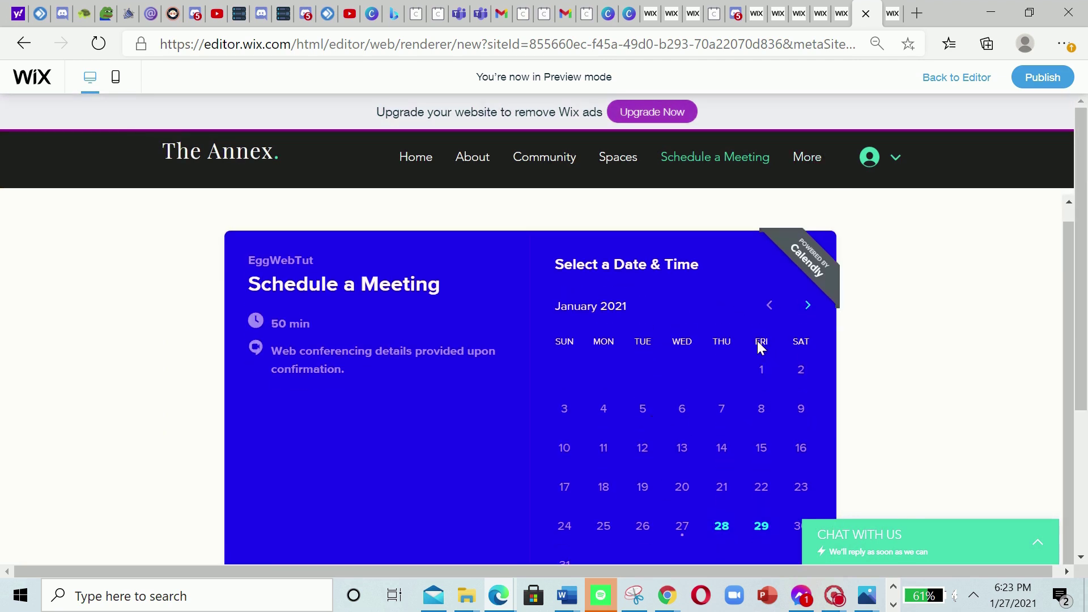
- In the booking widget, advance to February 2021 and pick Wednesday the 3rd at 3:00pm
click(807, 306)
scroll(802, 309, up, 1)
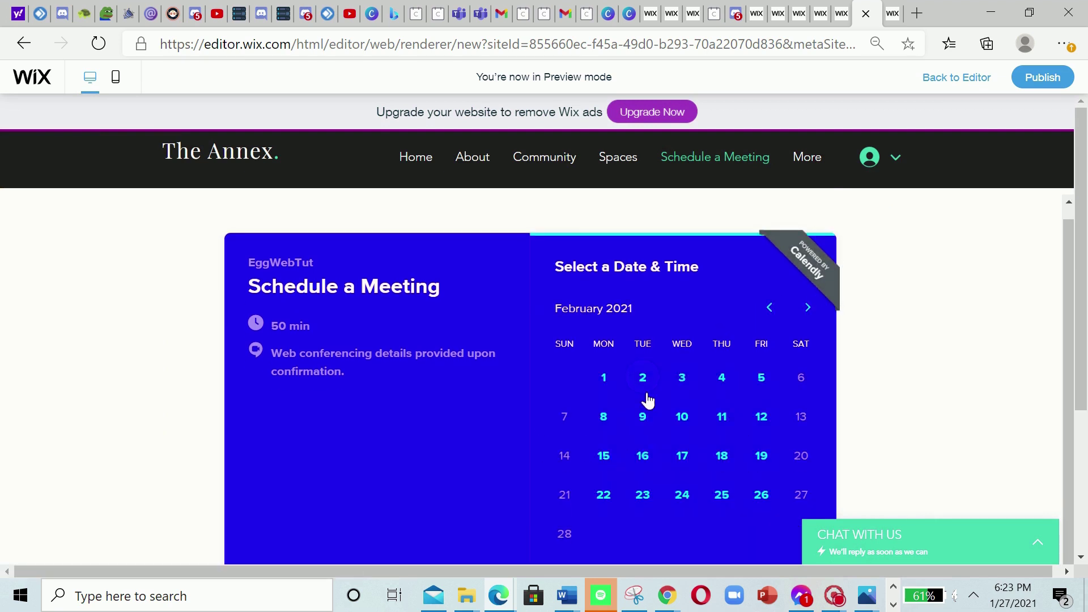
click(693, 391)
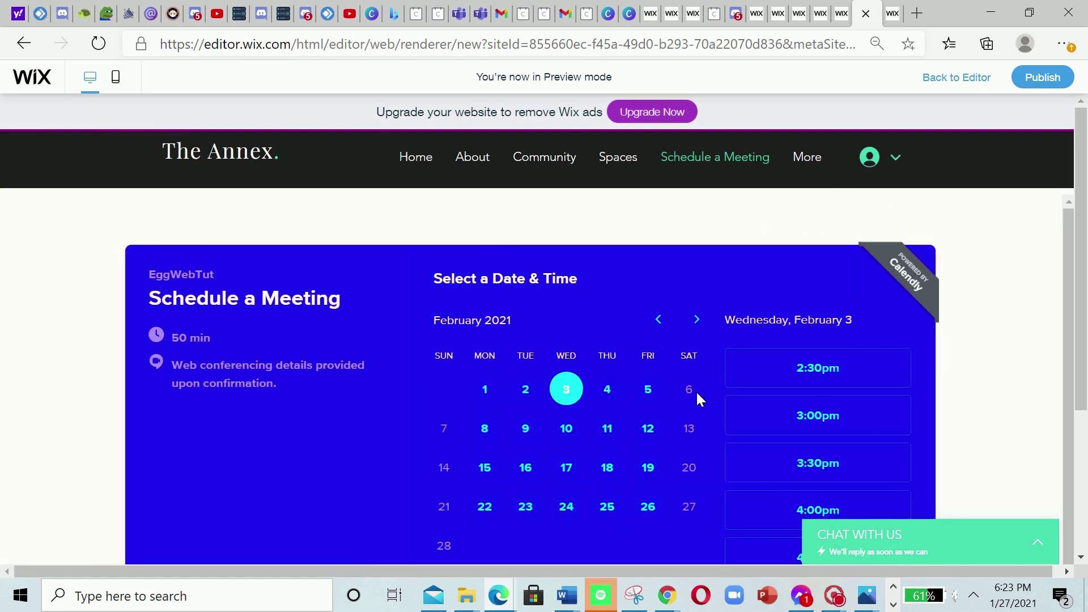
click(833, 403)
scroll(936, 315, down, 3)
scroll(938, 279, up, 3)
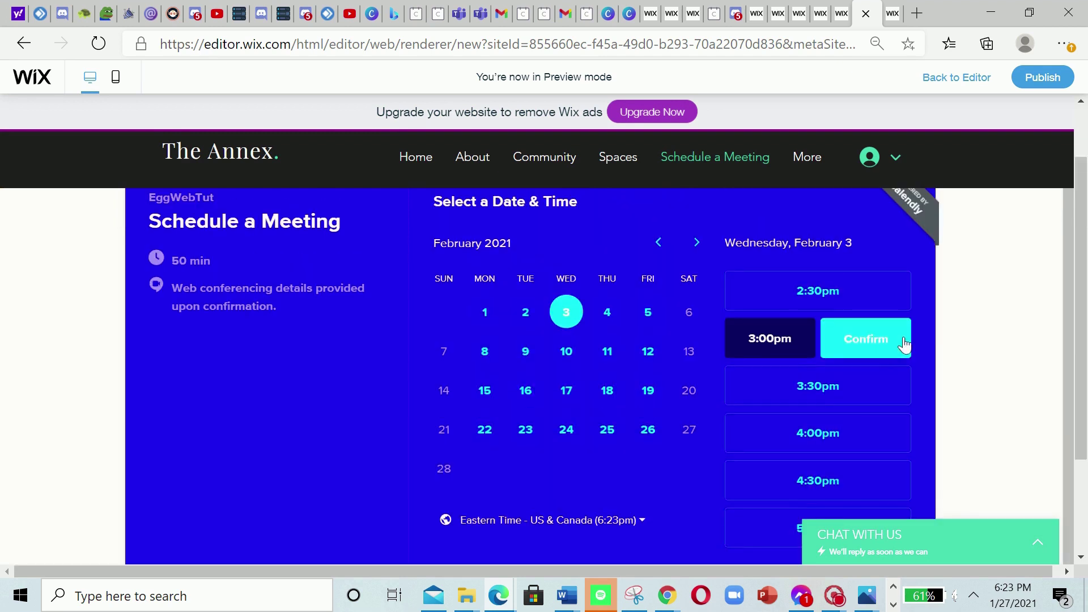
- Confirm the 3:00pm slot and review the Enter Details form for February 3, 2021
click(906, 333)
scroll(905, 336, up, 1)
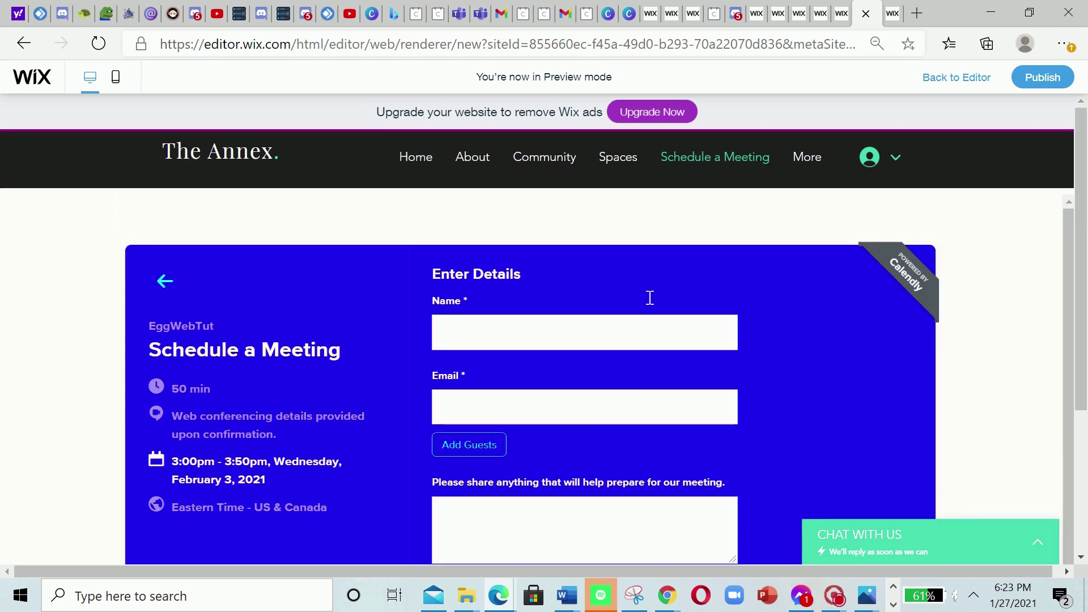
scroll(539, 405, down, 4)
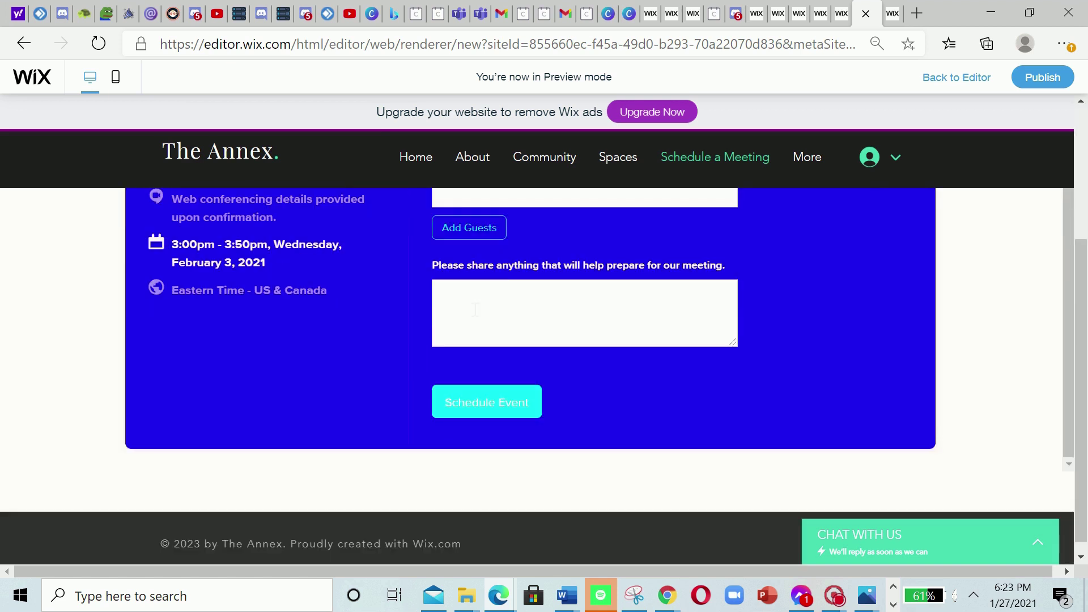
scroll(829, 362, up, 4)
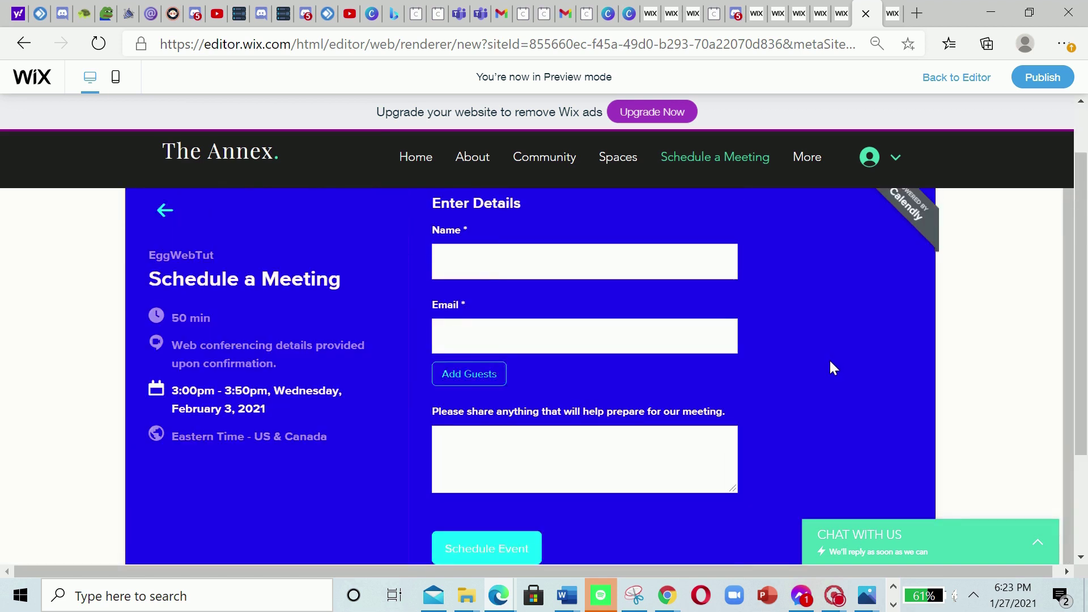
scroll(526, 421, down, 3)
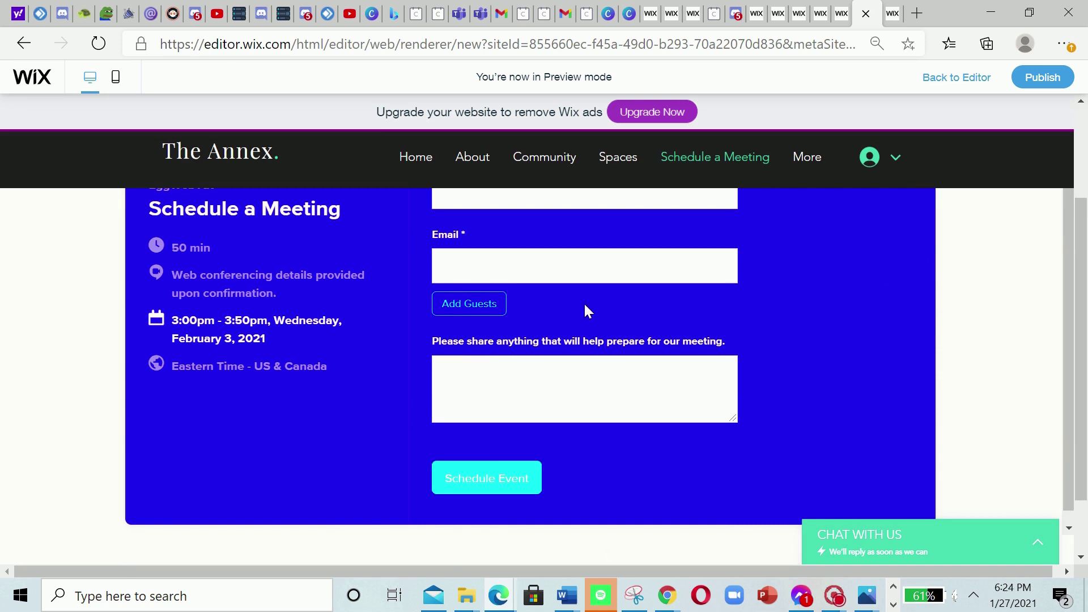
scroll(764, 378, up, 3)
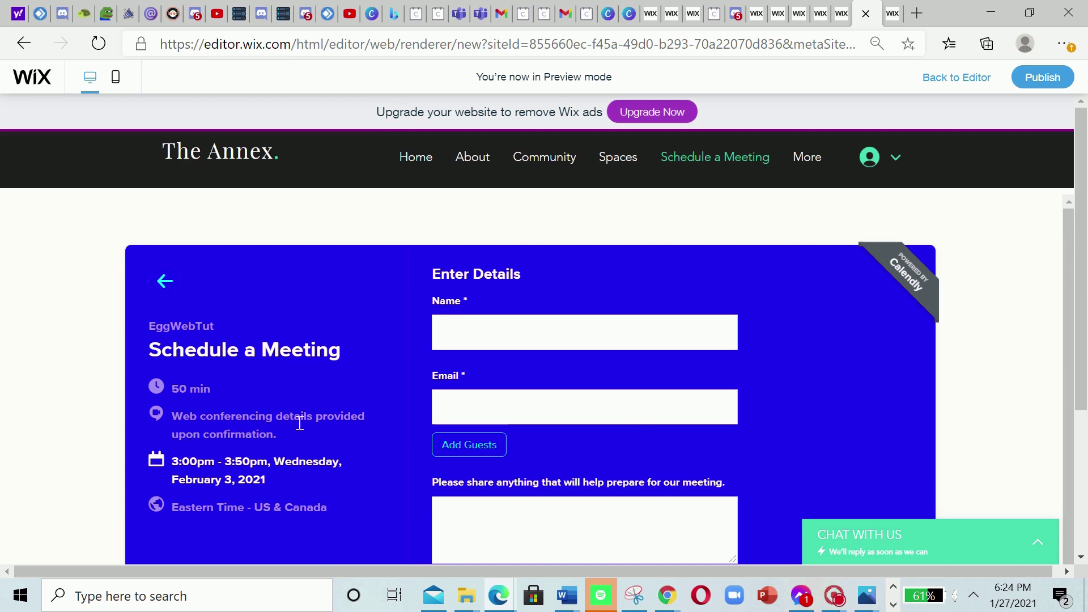
scroll(503, 315, down, 1)
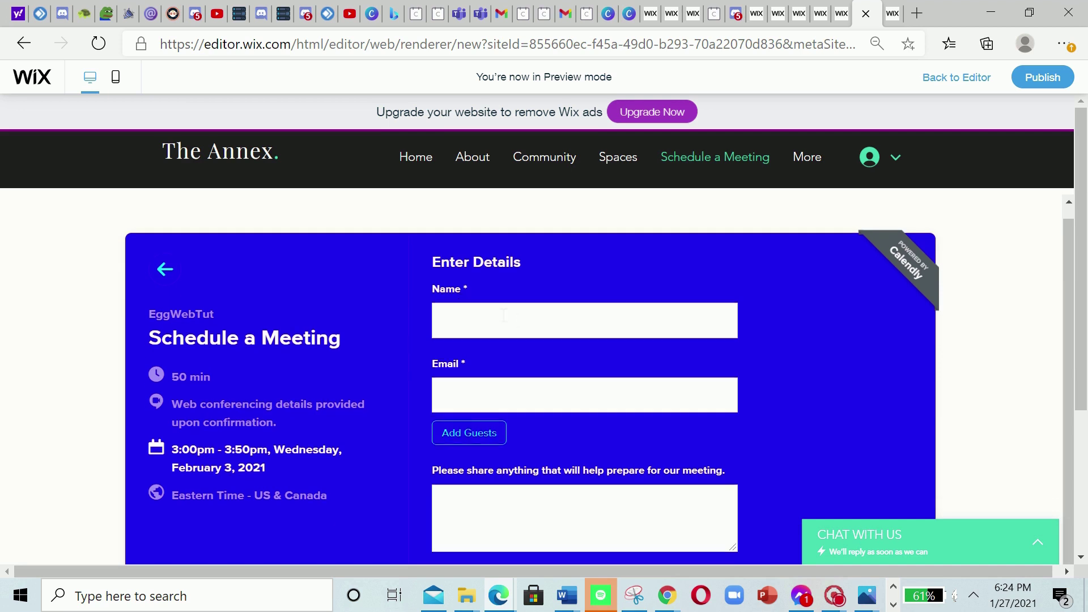
scroll(954, 247, down, 4)
scroll(814, 473, up, 4)
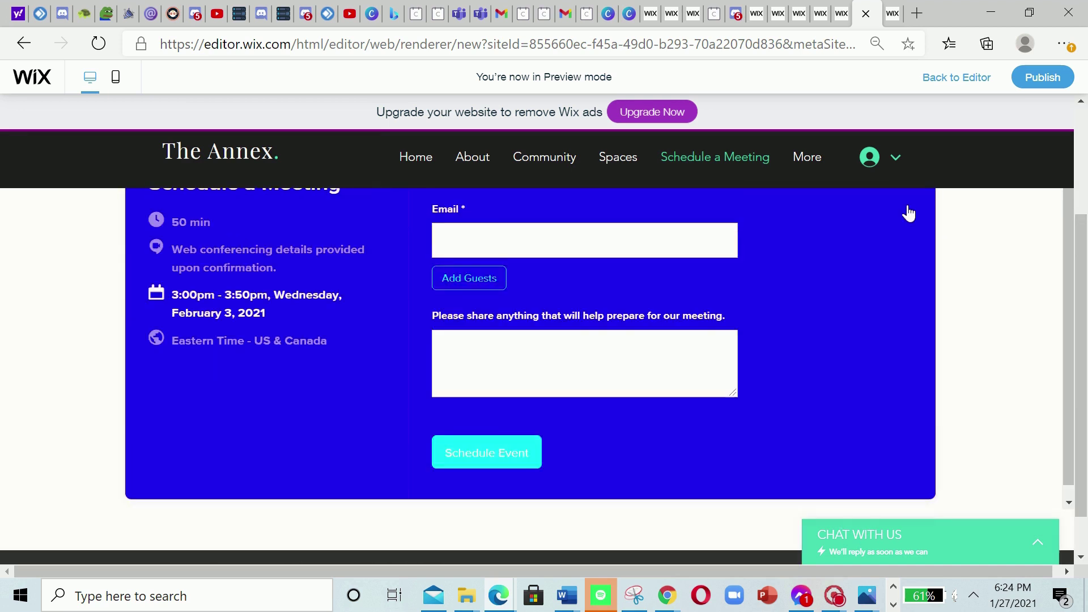